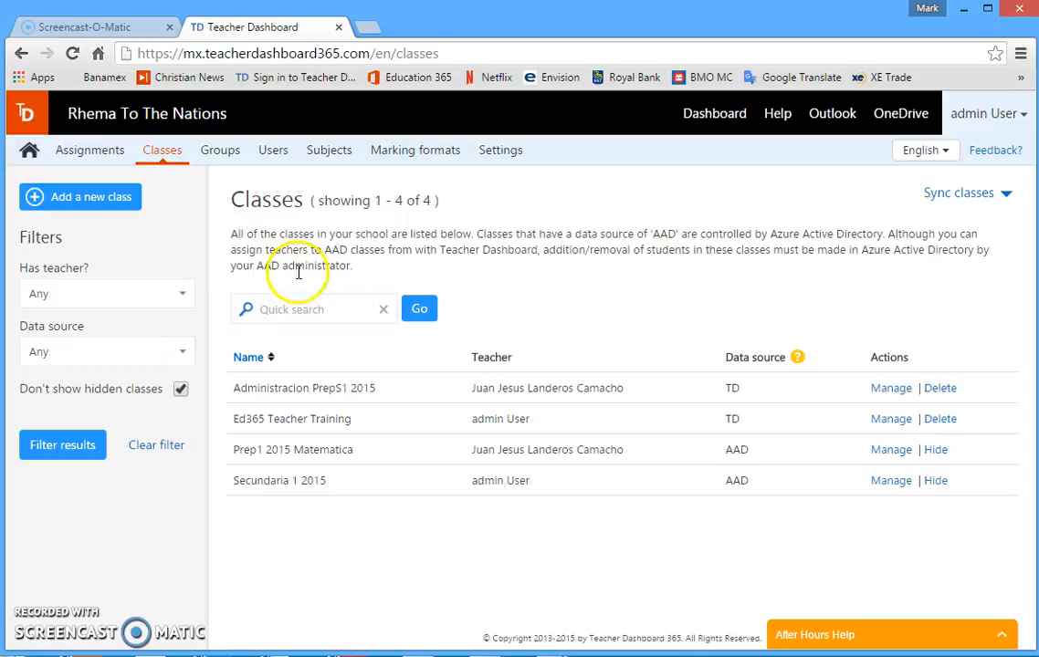
# Create a new subject named "Matematica Sec1 2015" and save it
pyautogui.click(330, 153)
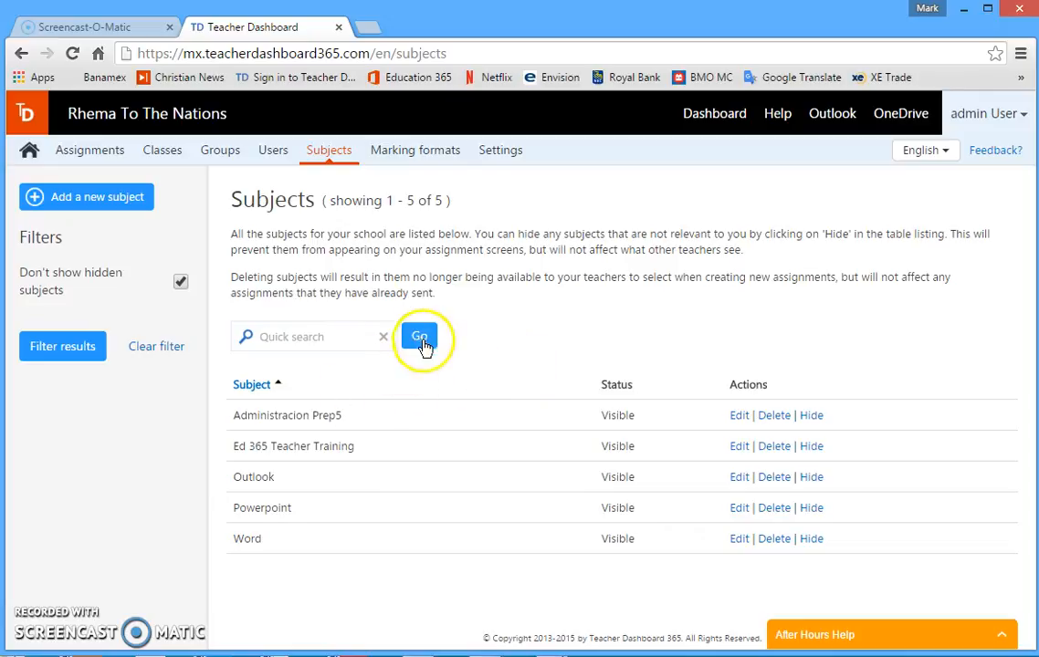
pyautogui.click(71, 199)
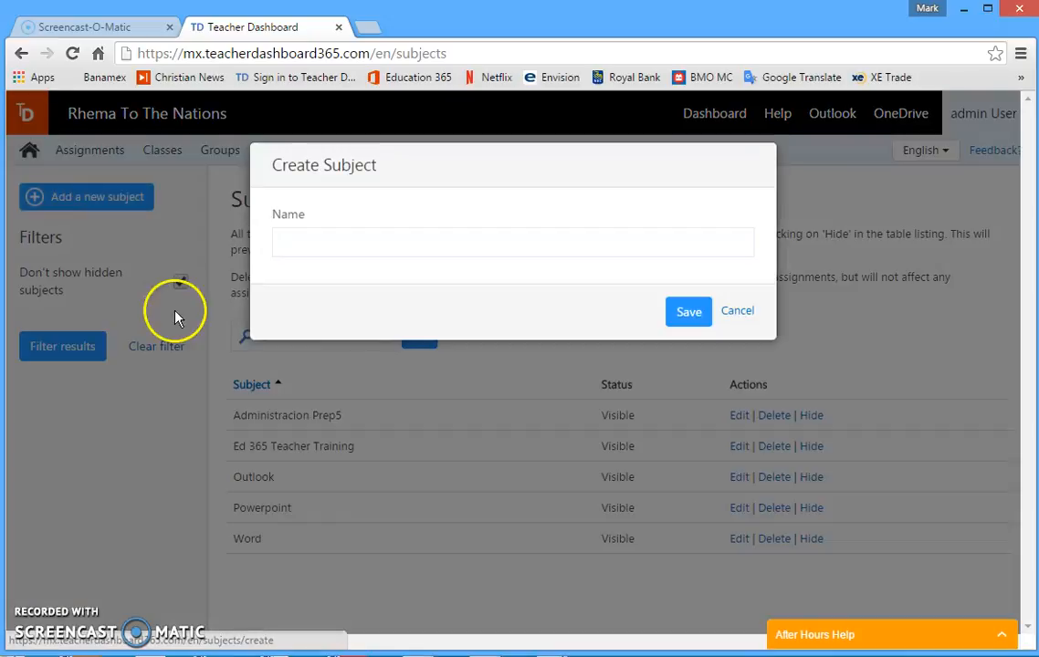
pyautogui.click(297, 242)
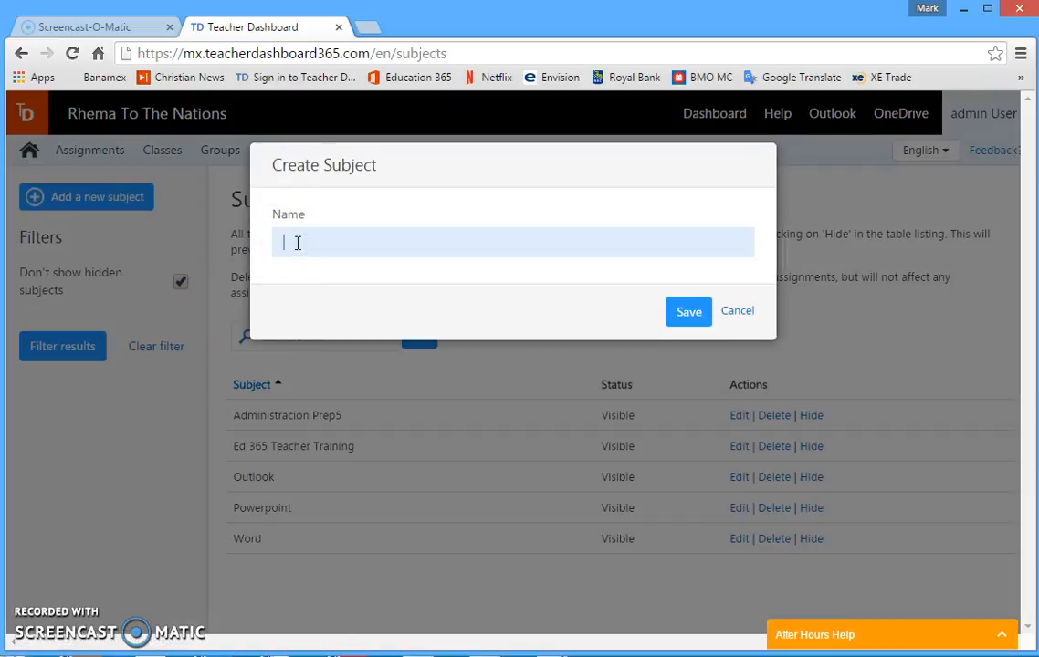
pyautogui.write('Matematica Sec 2015')
pyautogui.click(360, 243)
pyautogui.write('1')
pyautogui.click(690, 312)
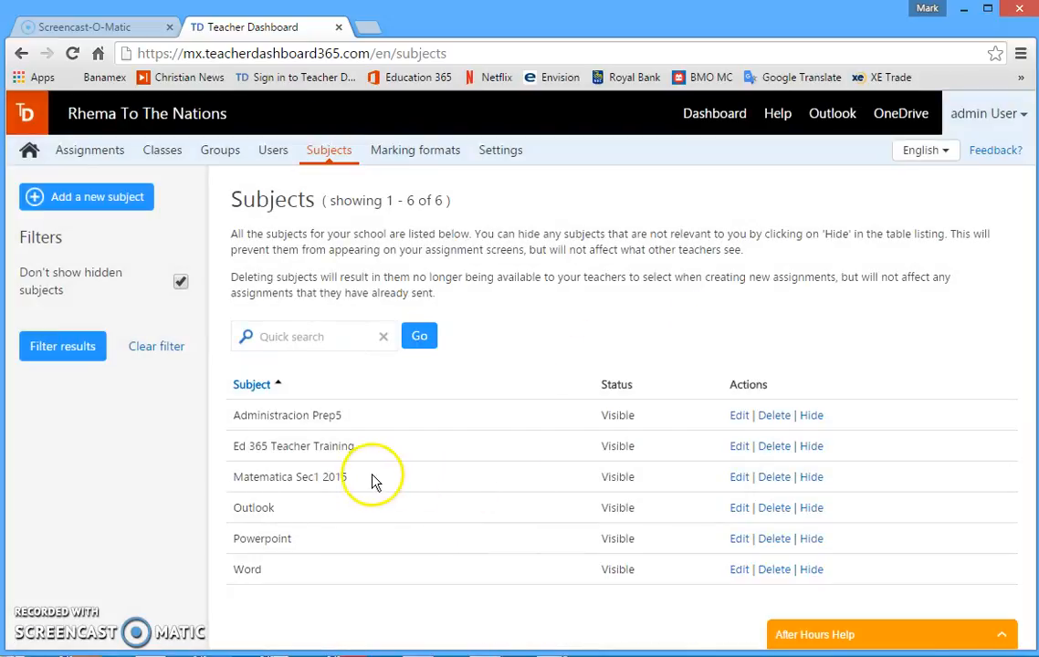
# Start a new assignment and give it the title "Sec1 2015 Matematica Addition and Subtraction"
pyautogui.click(167, 157)
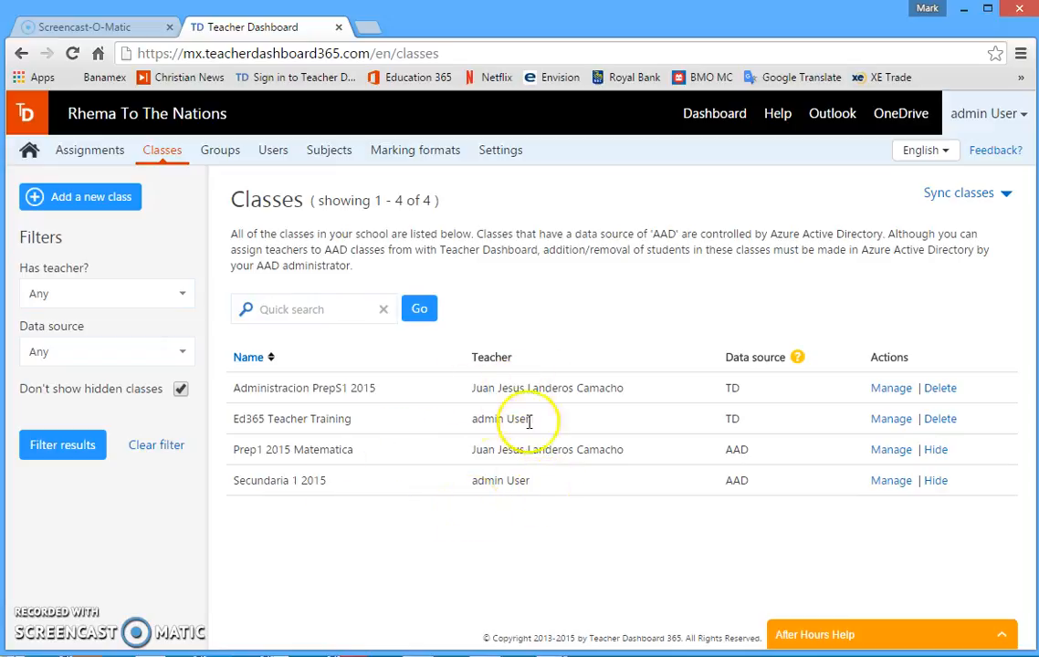
pyautogui.click(85, 157)
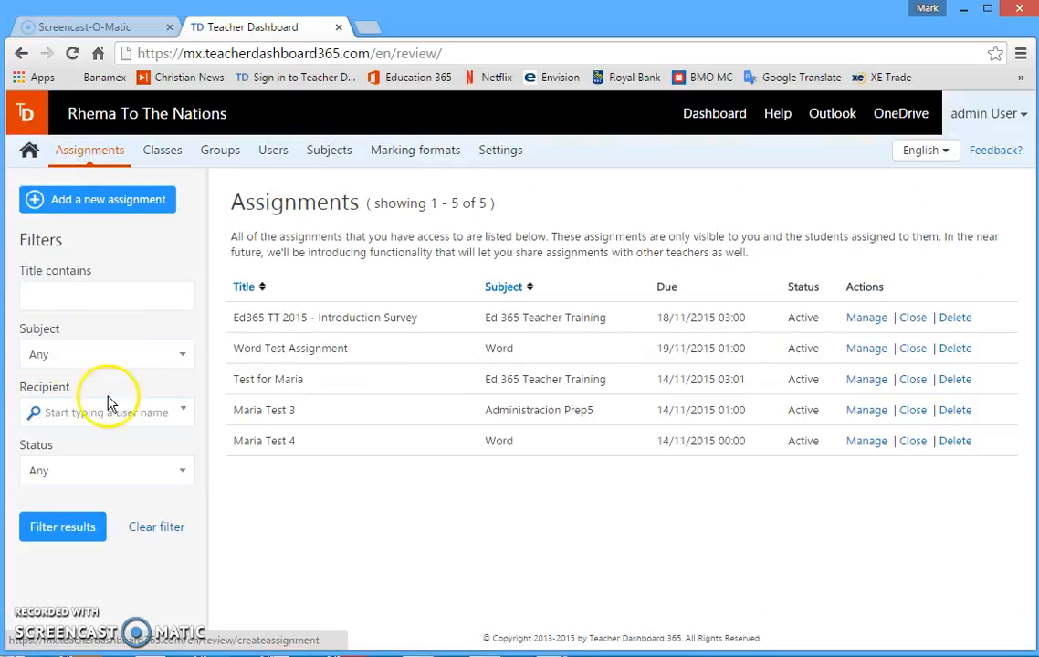
pyautogui.click(68, 201)
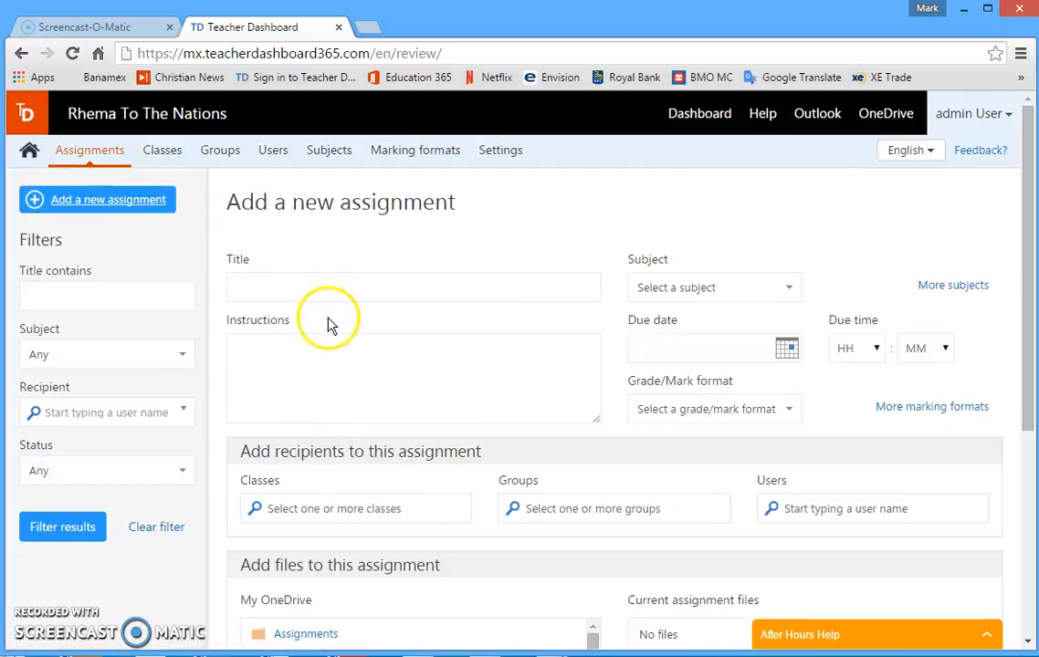
pyautogui.click(289, 288)
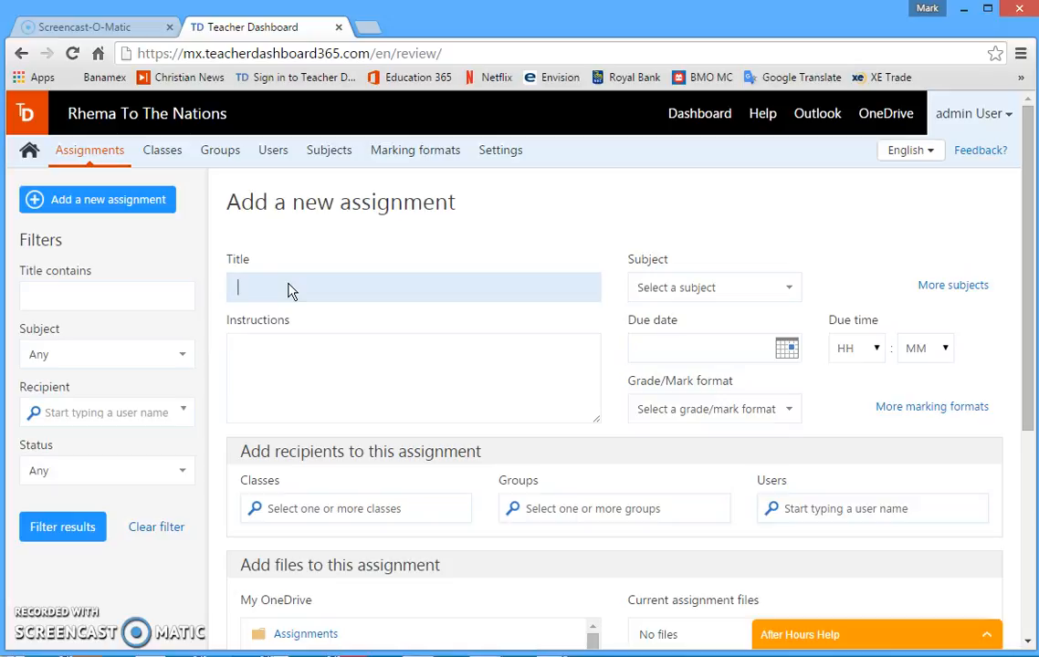
pyautogui.write('Sec')
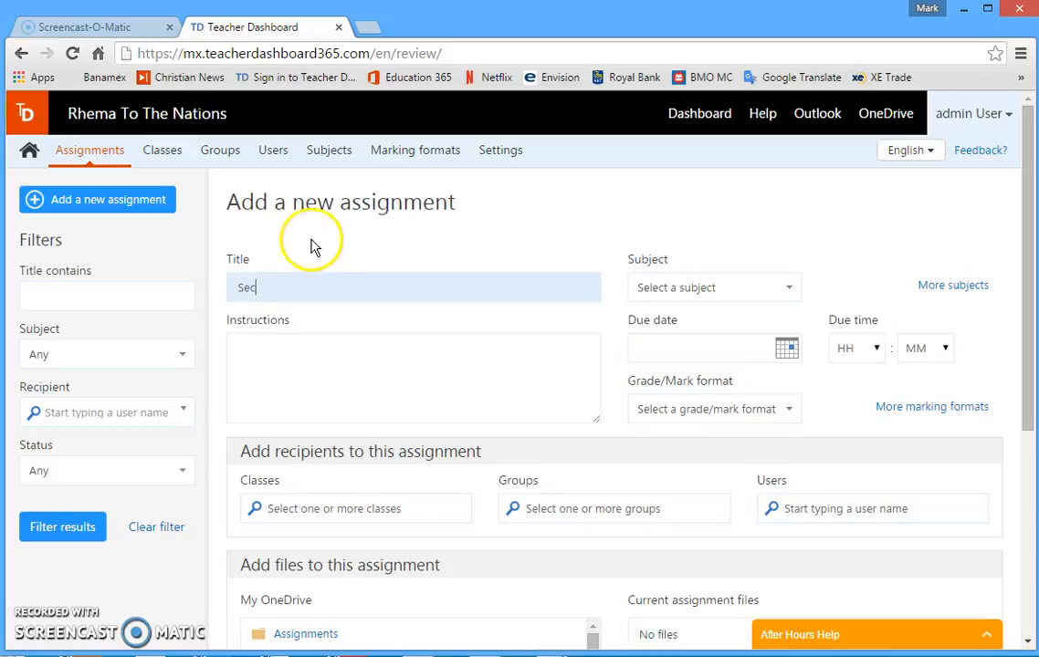
pyautogui.write('1 2015 Matematica')
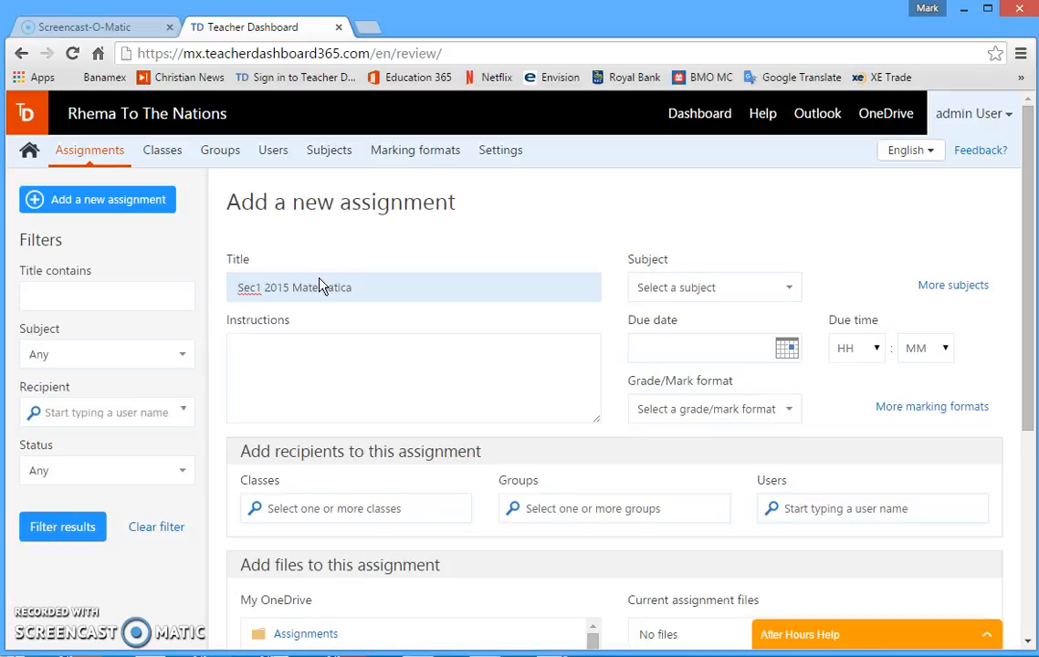
pyautogui.click(318, 290)
pyautogui.write('Addition and Subtraction')
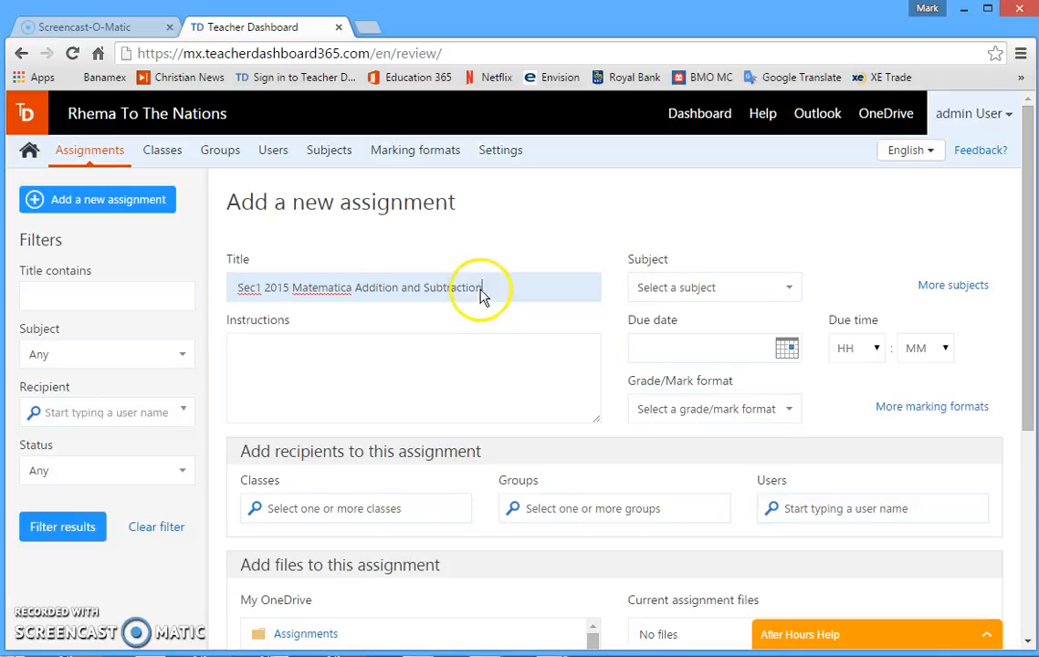
# Shorten the assignment's title to "Sec1 2015 Matematica Add and Sub"
pyautogui.press('BackSpace')
pyautogui.press('BackSpace')
pyautogui.press('BackSpace')
pyautogui.press('BackSpace')
pyautogui.press('BackSpace')
pyautogui.press('BackSpace')
pyautogui.press('BackSpace')
pyautogui.press('BackSpace')
pyautogui.press('BackSpace')
pyautogui.press('BackSpace')
pyautogui.press('BackSpace')
pyautogui.press('BackSpace')
pyautogui.press('BackSpace')
pyautogui.press('BackSpace')
pyautogui.press('BackSpace')
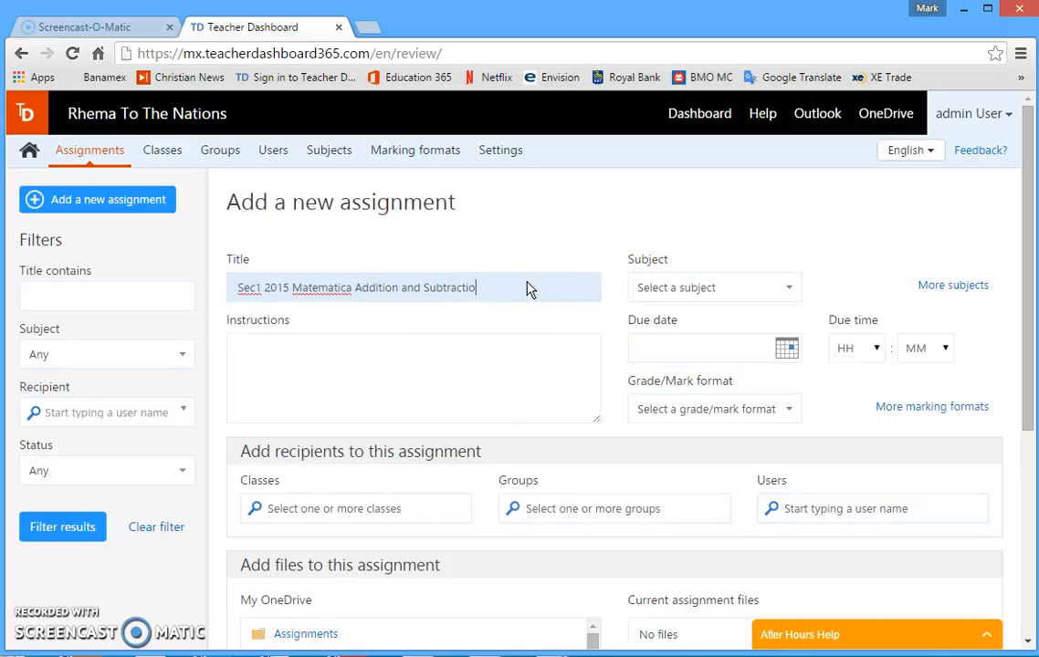
pyautogui.press('BackSpace')
pyautogui.press('BackSpace')
pyautogui.press('BackSpace')
pyautogui.press('BackSpace')
pyautogui.press('BackSpace')
pyautogui.press('BackSpace')
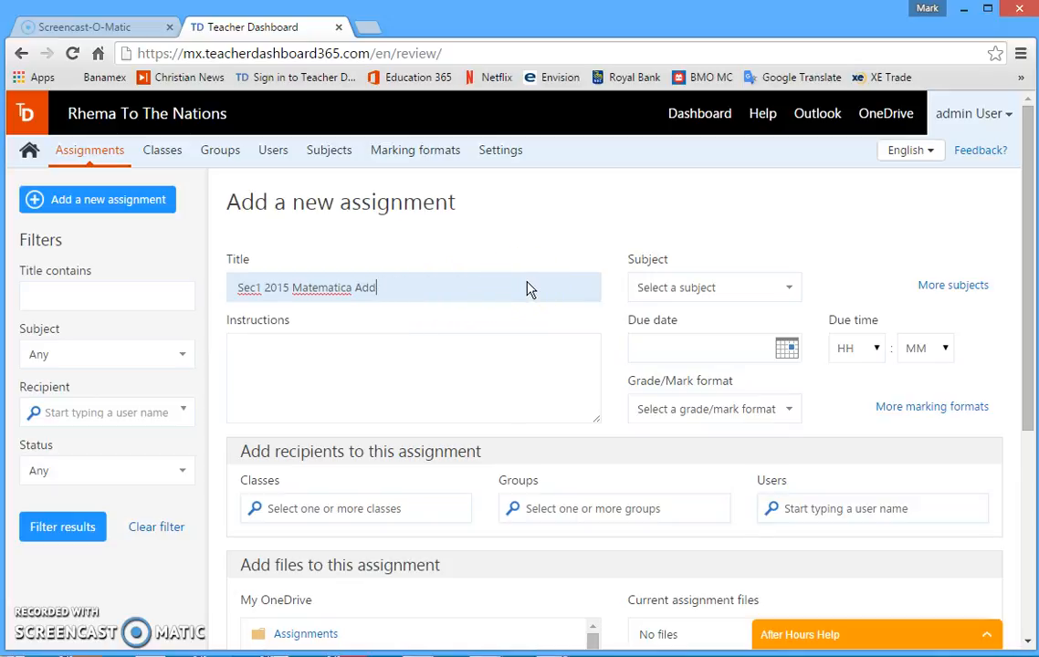
pyautogui.write('and Sub')
# Assign the subject Matematica Sec1 2015 to the new assignment
pyautogui.click(720, 294)
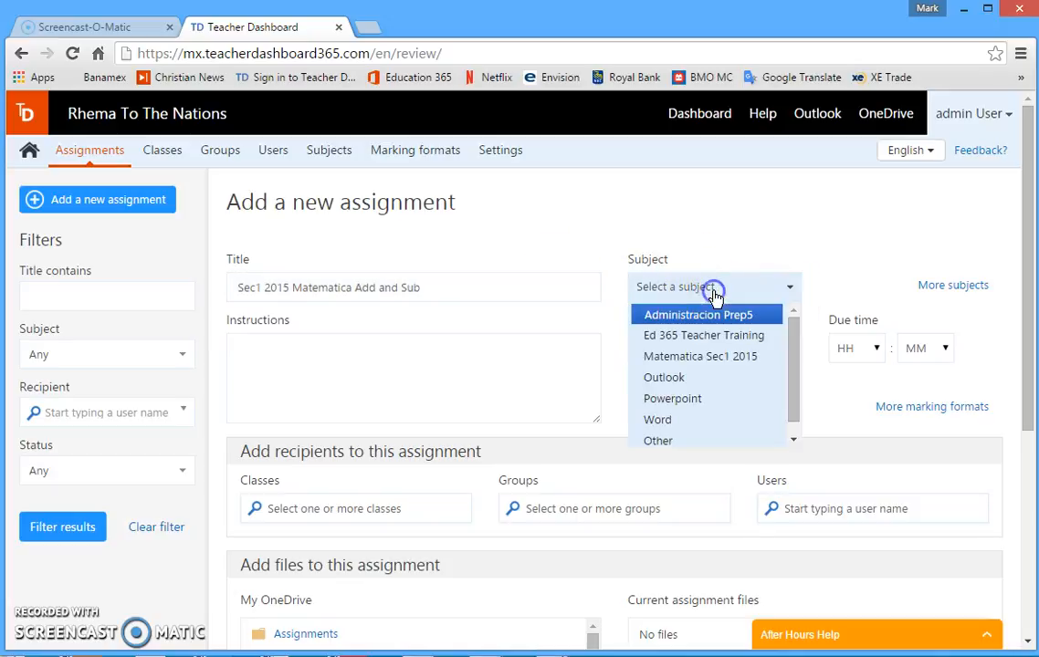
pyautogui.click(706, 359)
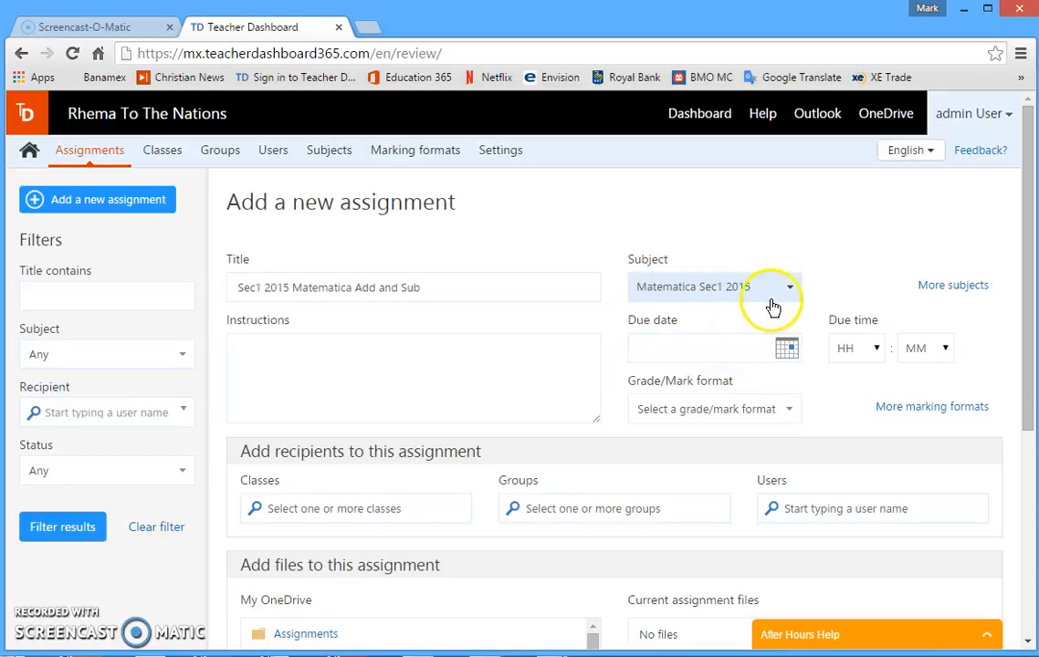
pyautogui.click(717, 303)
pyautogui.click(707, 295)
# Enter the assignment instructions "Go through the math tables"
pyautogui.click(276, 352)
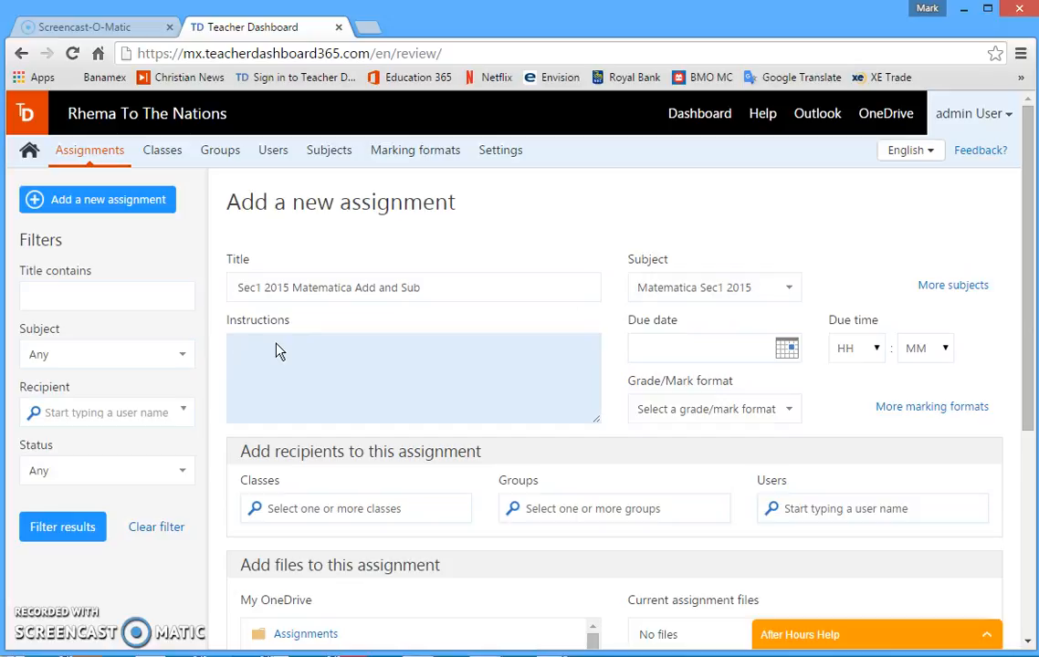
pyautogui.write('Go through the math tables')
# Set the assignment due on 17-11-2015 at 13:00 and choose the Percentage 0% to 100% mark format
pyautogui.click(787, 352)
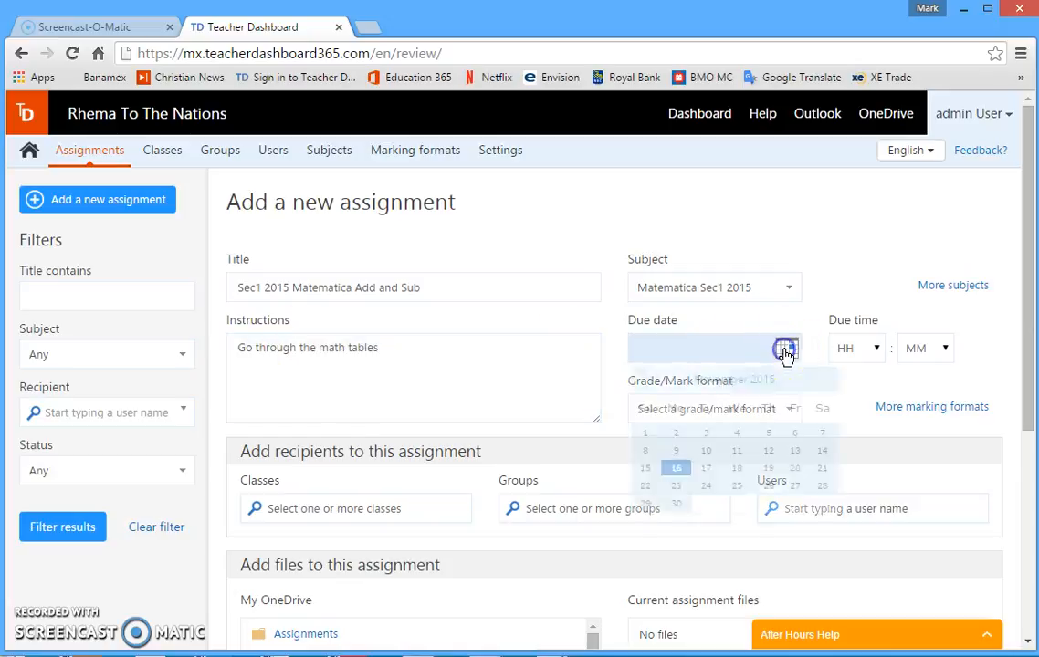
pyautogui.click(707, 469)
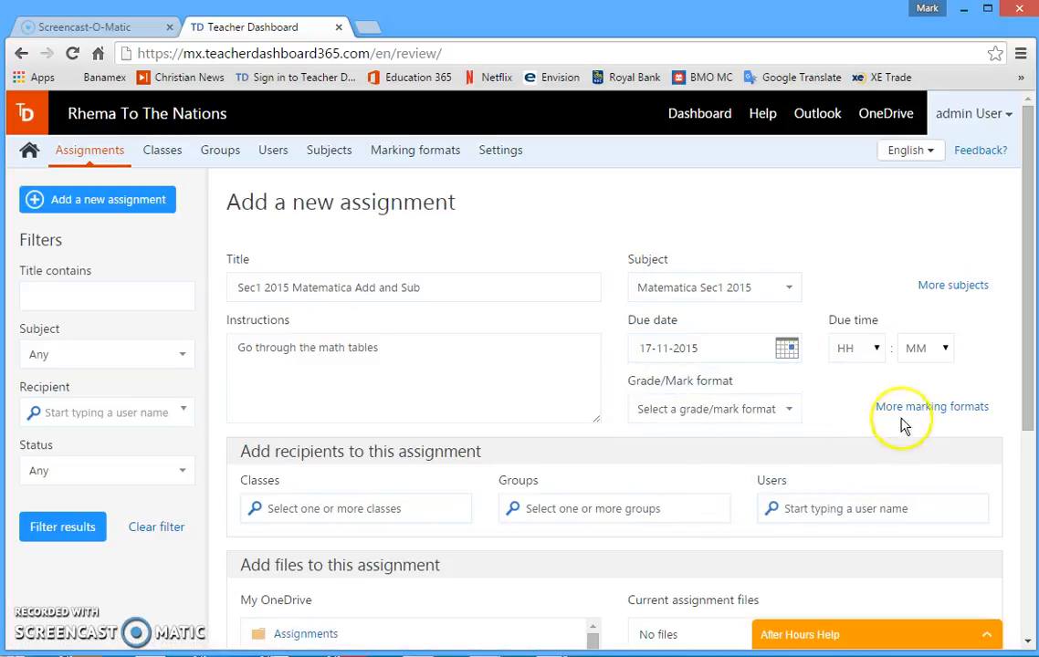
pyautogui.click(862, 346)
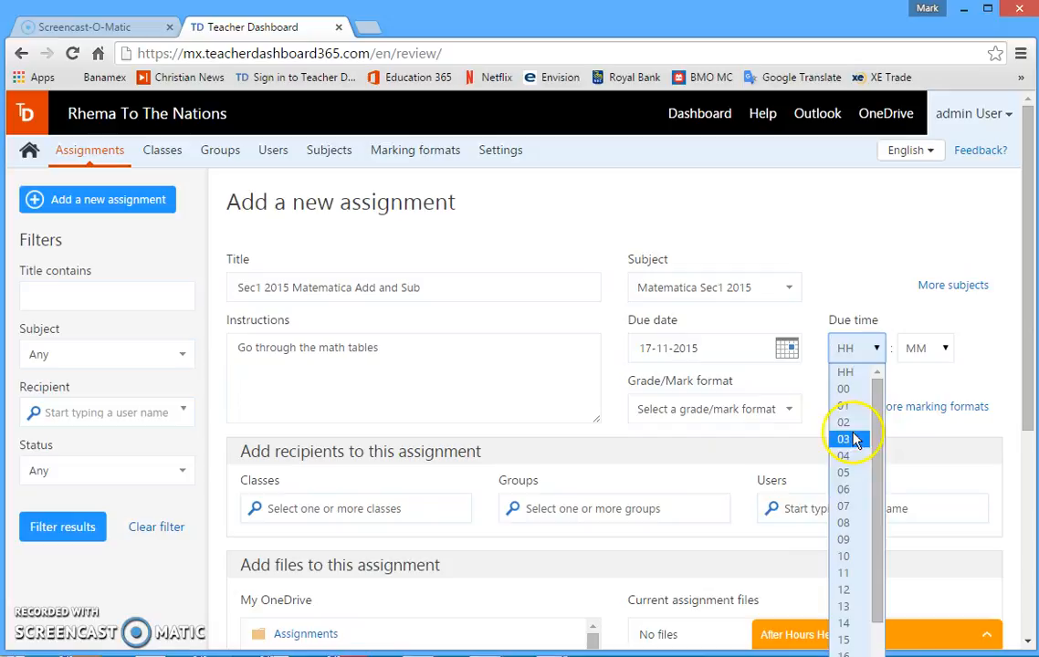
pyautogui.click(846, 608)
pyautogui.click(934, 346)
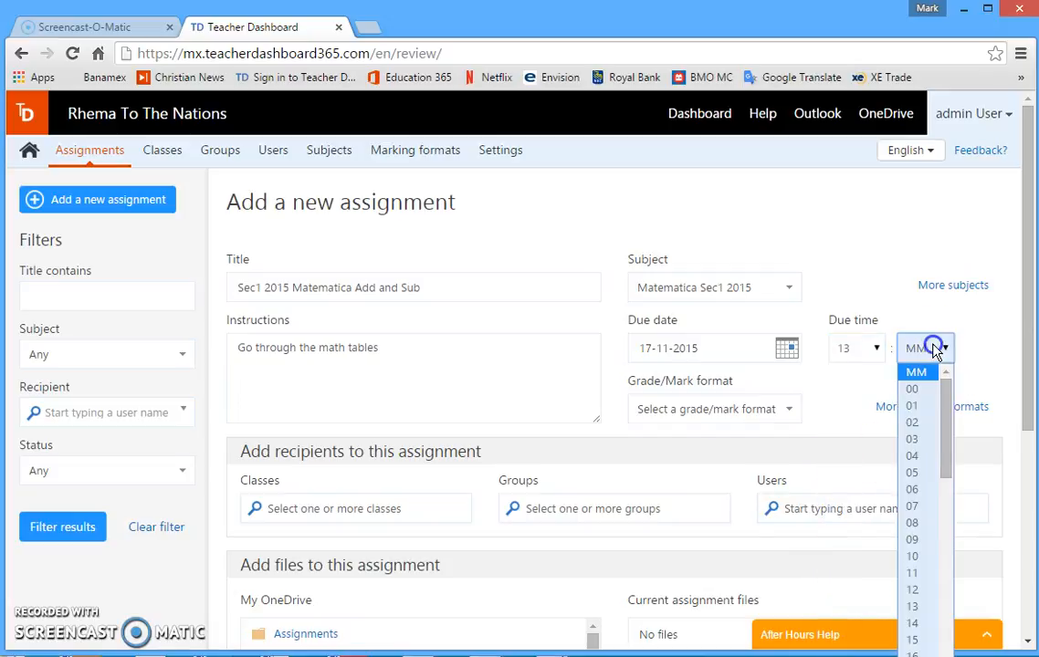
pyautogui.click(913, 388)
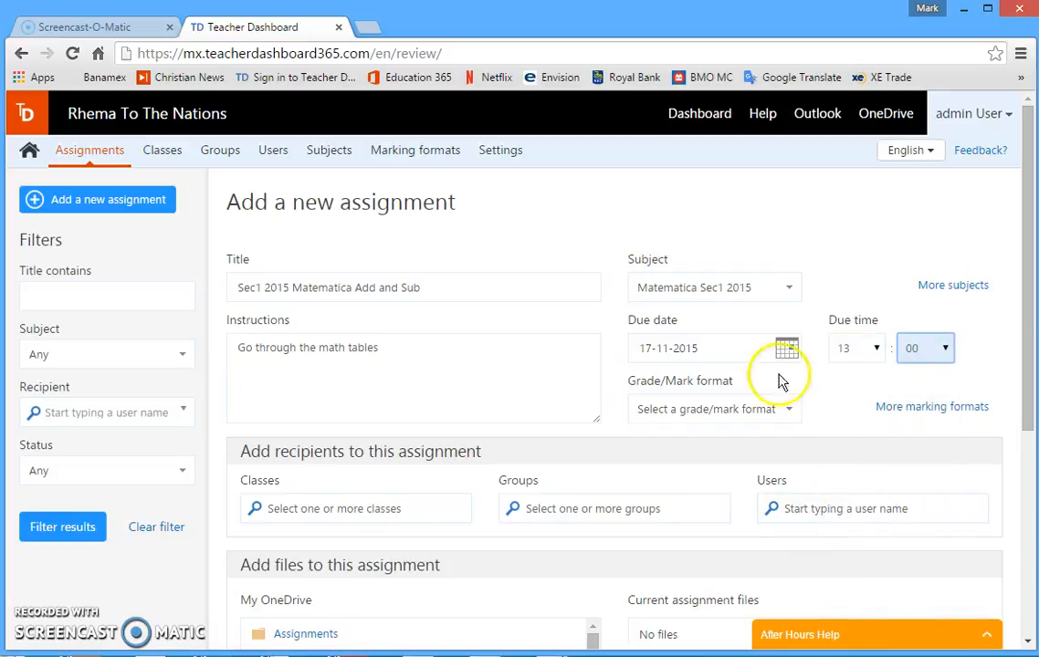
pyautogui.click(750, 421)
pyautogui.click(717, 455)
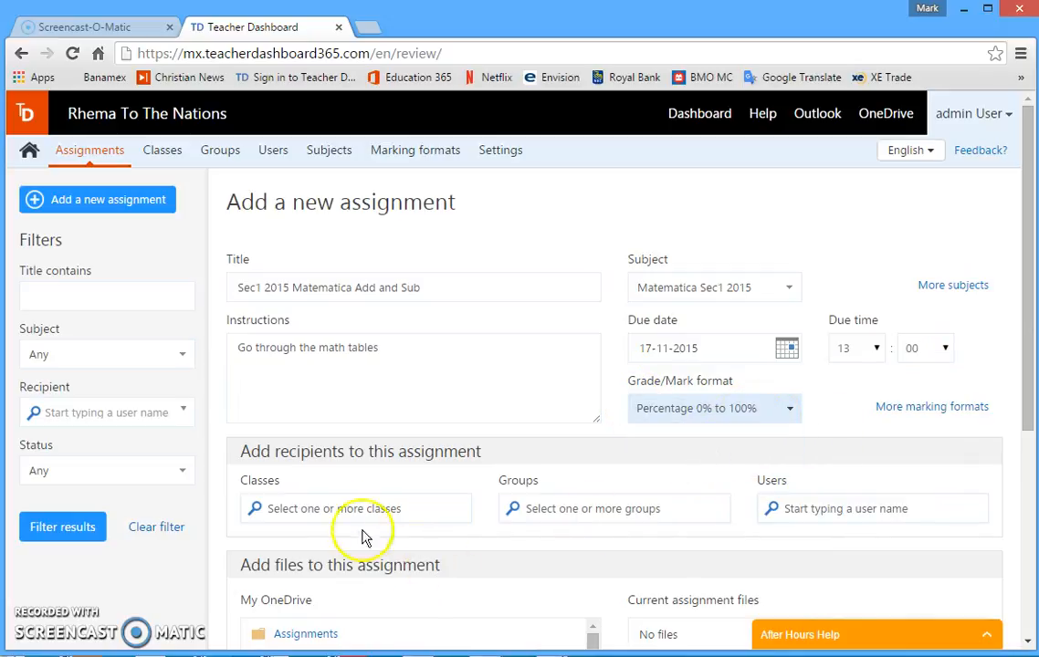
# Add the class Secundaria 1 2015 as the assignment's recipient, leaving groups and individual users empty
pyautogui.click(261, 510)
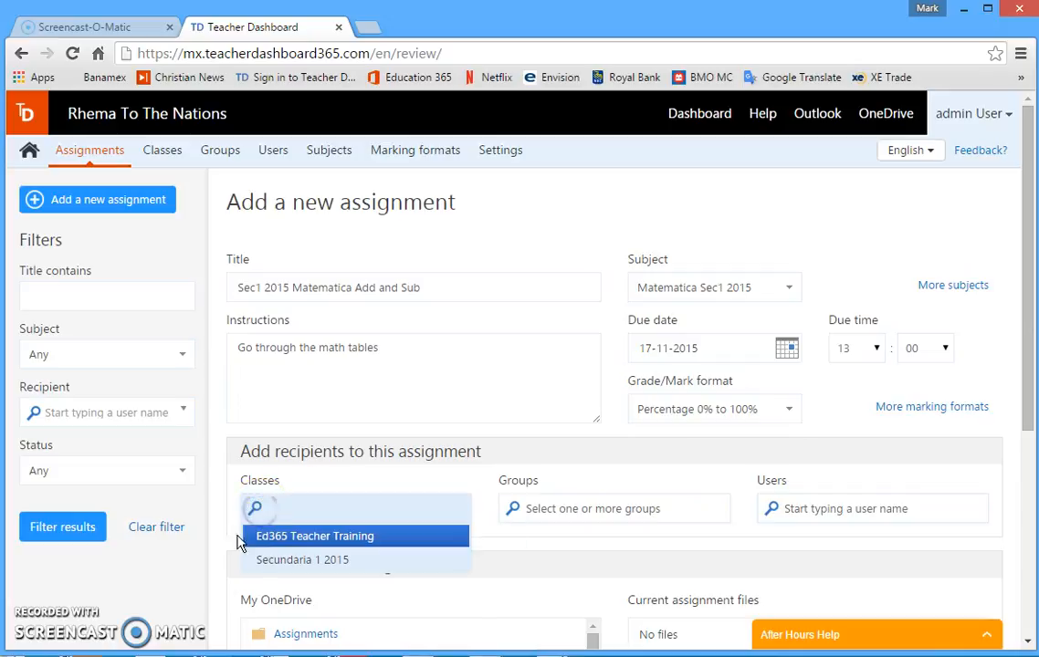
pyautogui.click(287, 566)
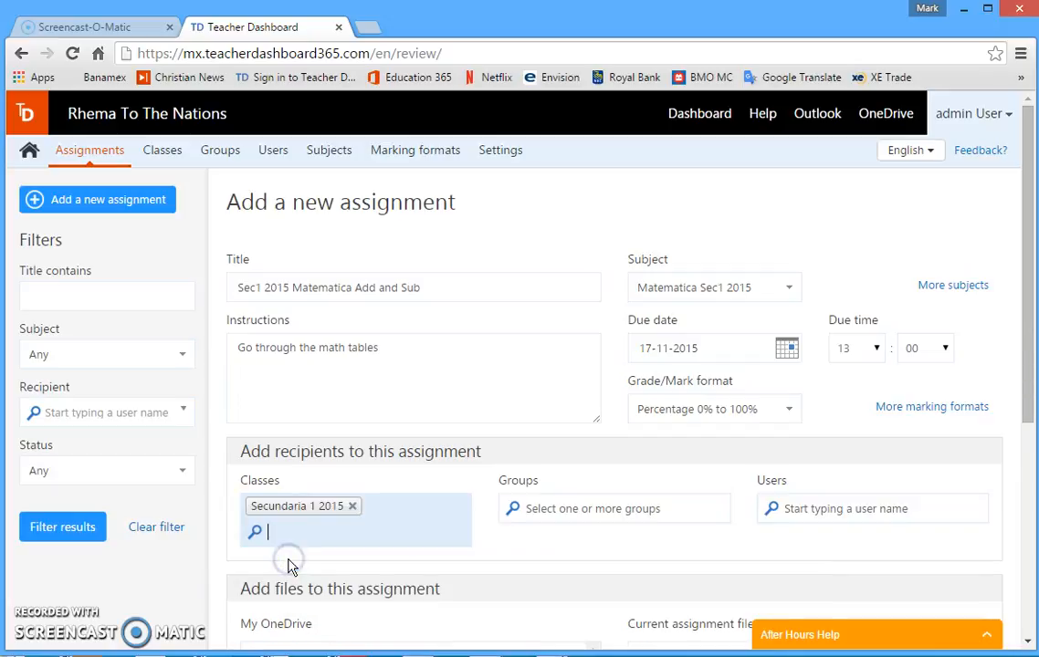
pyautogui.click(598, 510)
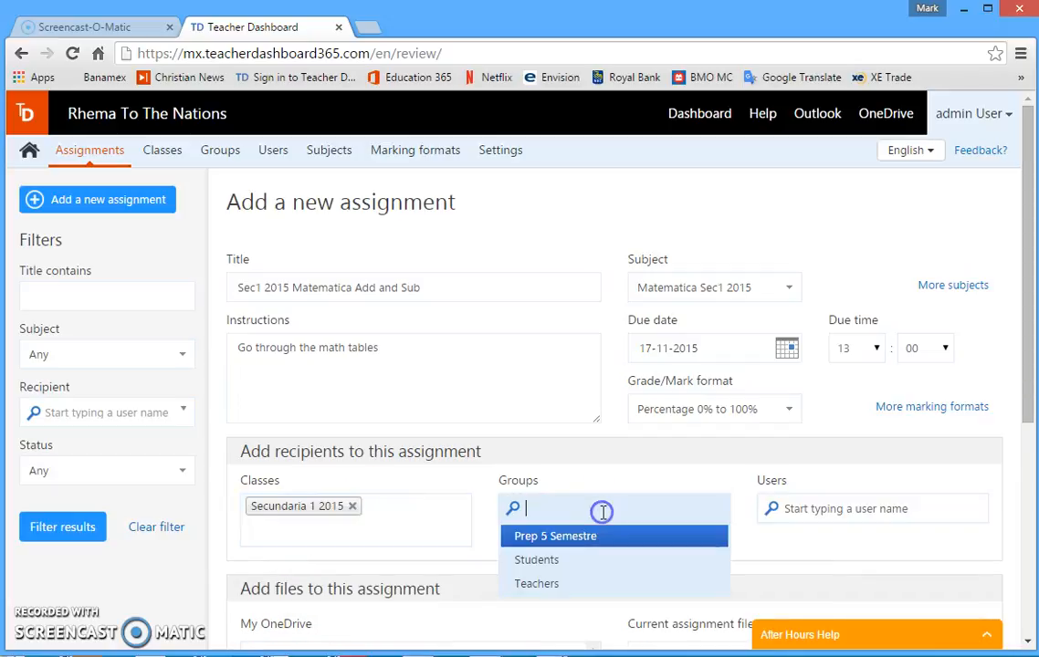
pyautogui.click(804, 536)
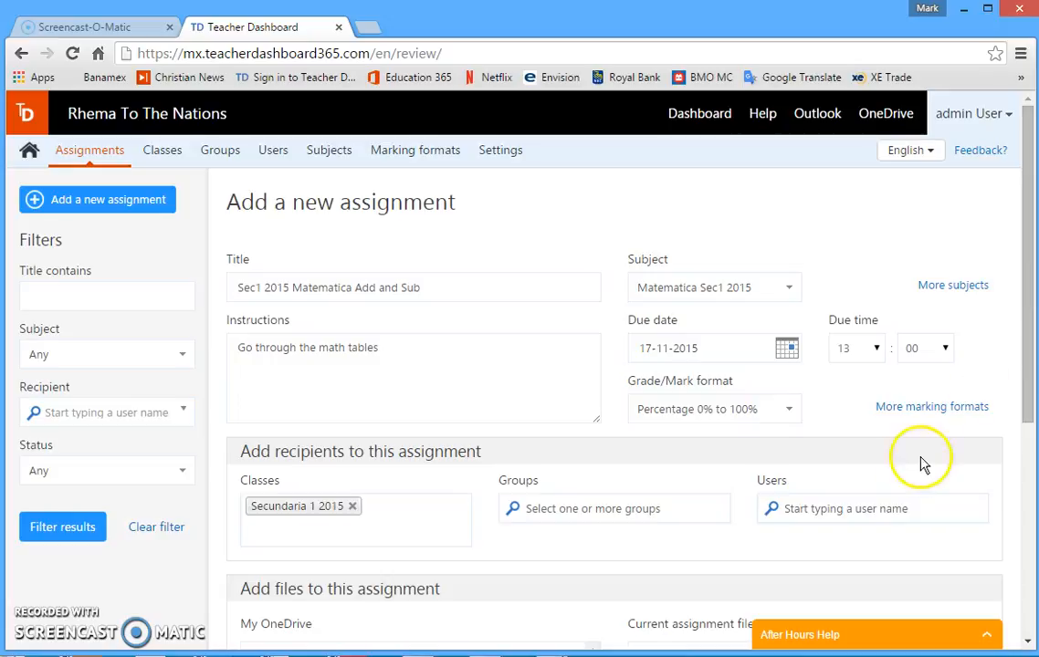
pyautogui.click(819, 509)
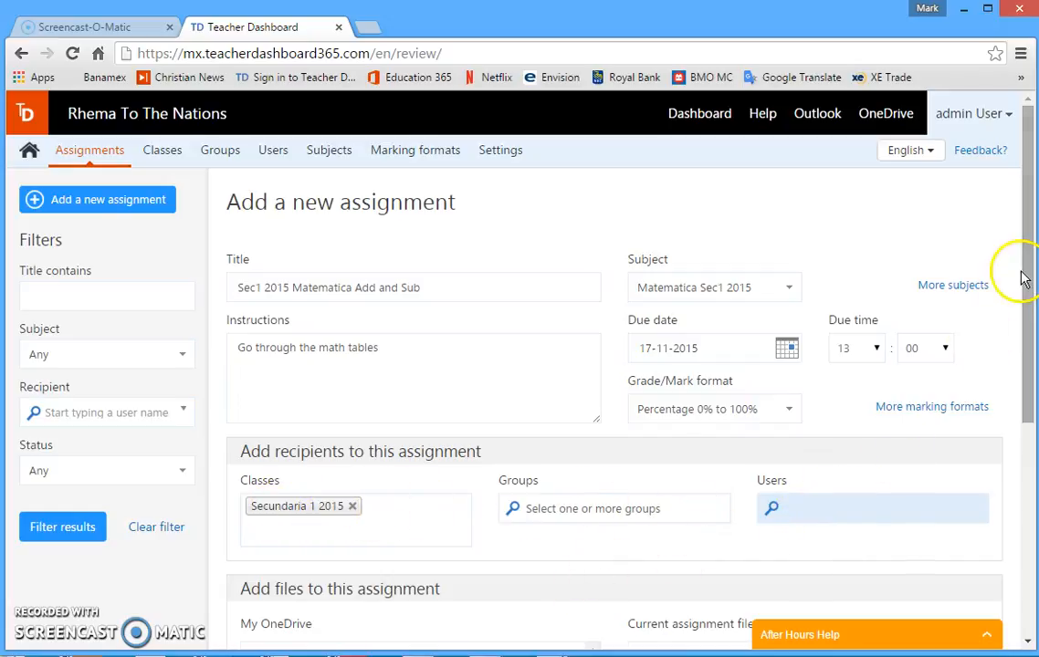
# Attach the Excel file starting with "Education 365 TT Sur" from the Education 365 Teacher Training folder inside Class Work on OneDrive
pyautogui.moveTo(1027, 268); pyautogui.dragTo(1028, 425)
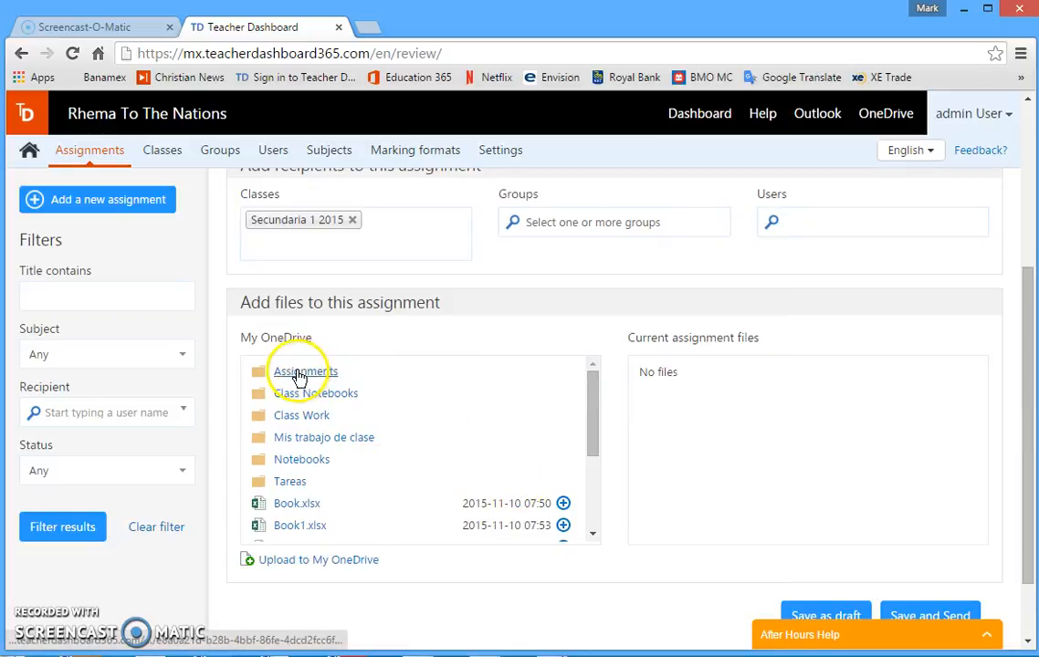
pyautogui.click(289, 416)
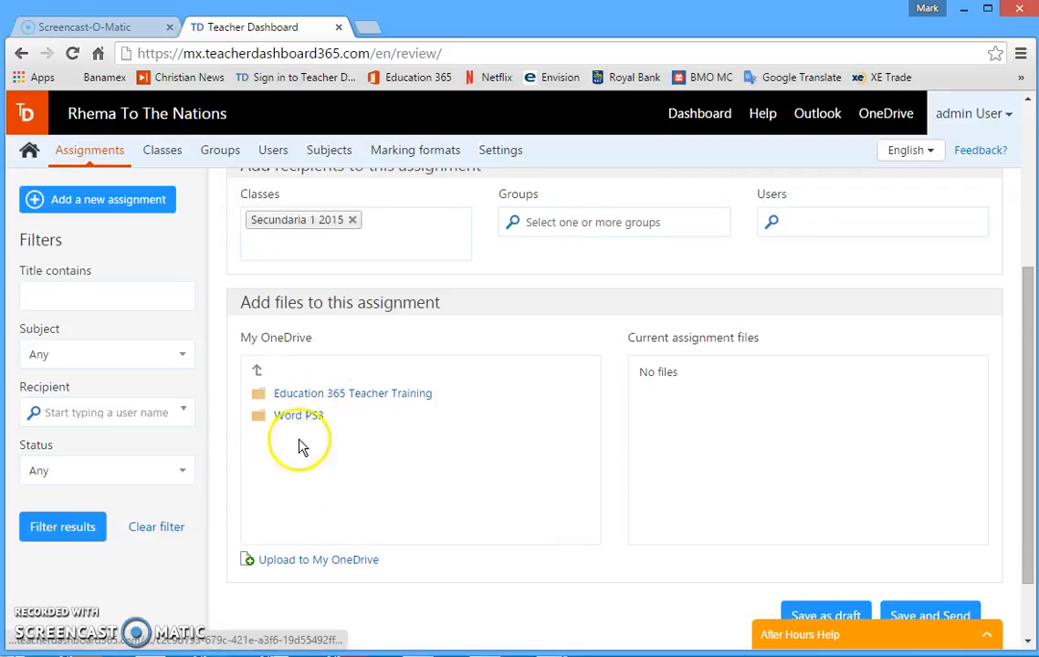
pyautogui.click(319, 396)
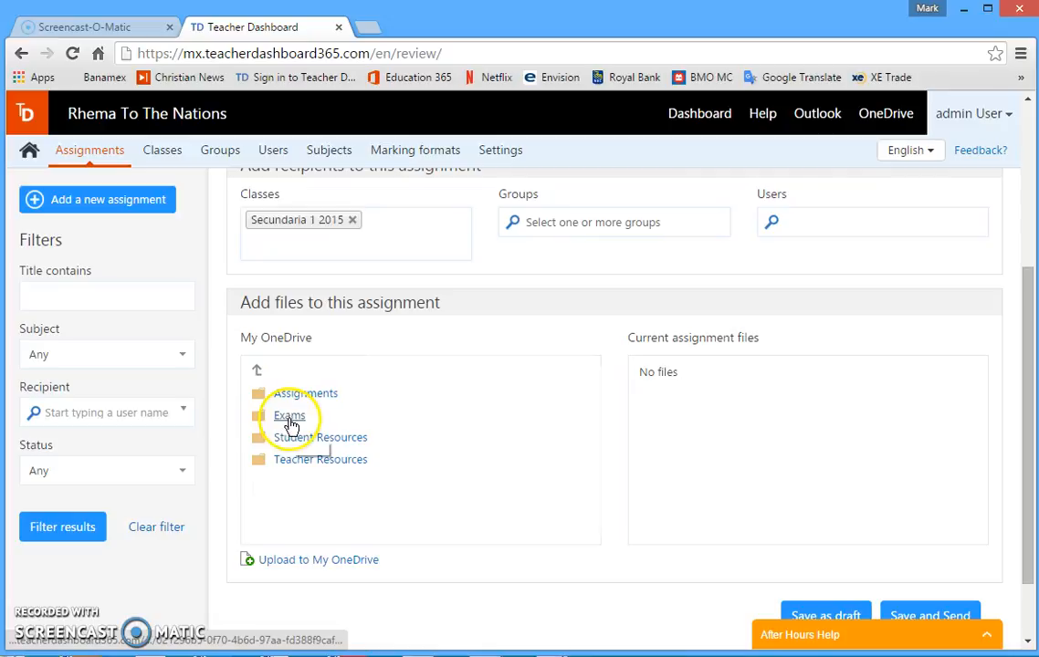
pyautogui.click(289, 418)
pyautogui.click(311, 395)
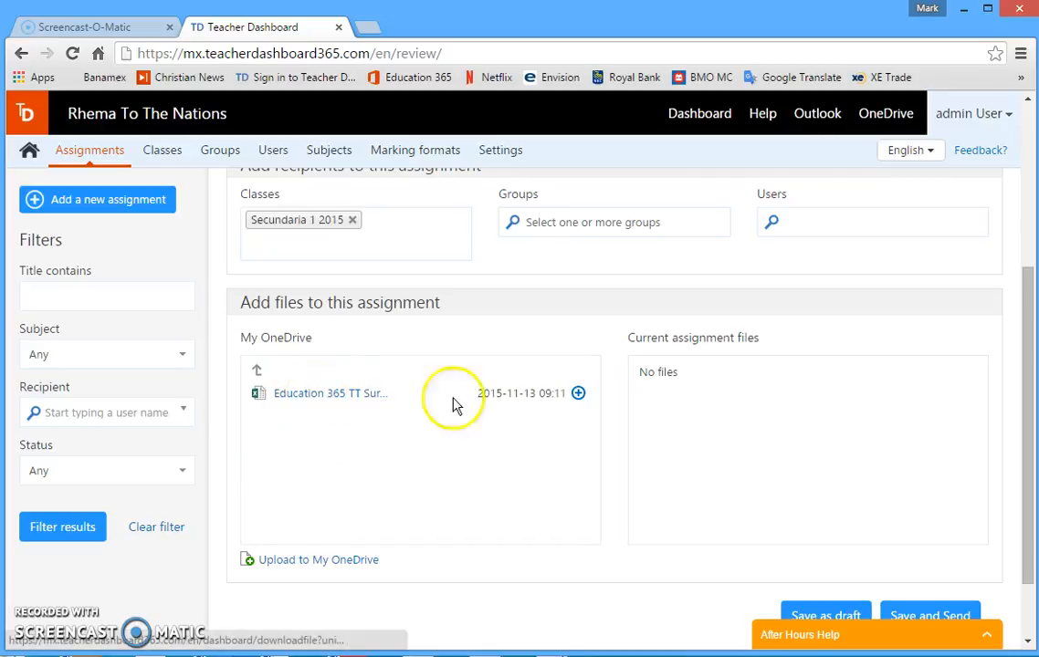
pyautogui.click(577, 395)
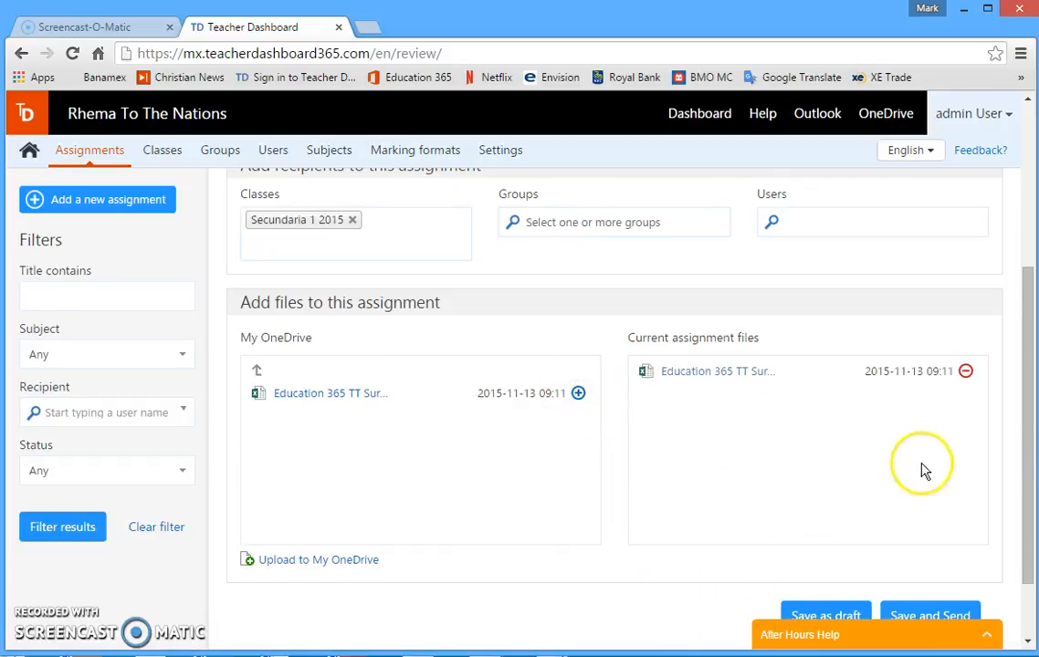
# Review the filled-in assignment details, then save the assignment and send it to the class
pyautogui.moveTo(1023, 442); pyautogui.dragTo(1030, 493)
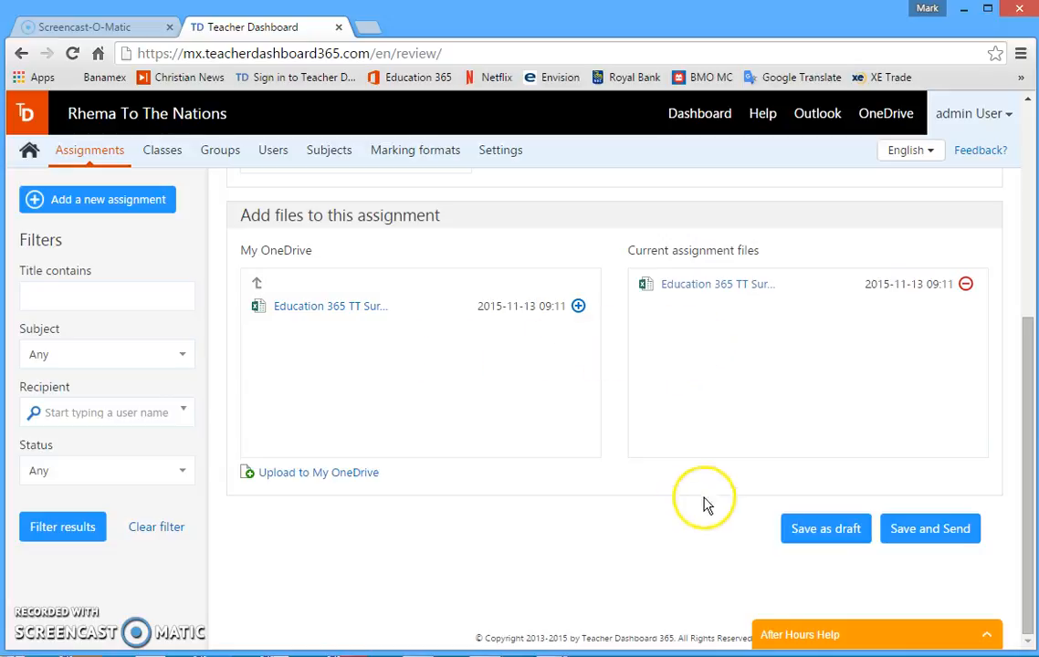
pyautogui.scroll(3, 1029, 401)
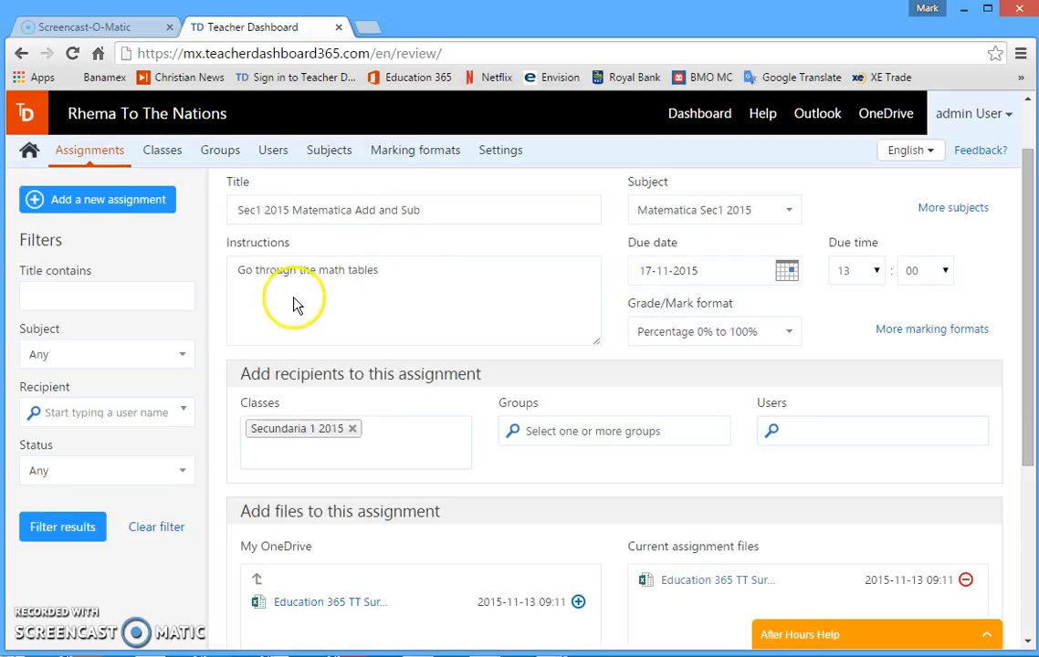
pyautogui.click(378, 309)
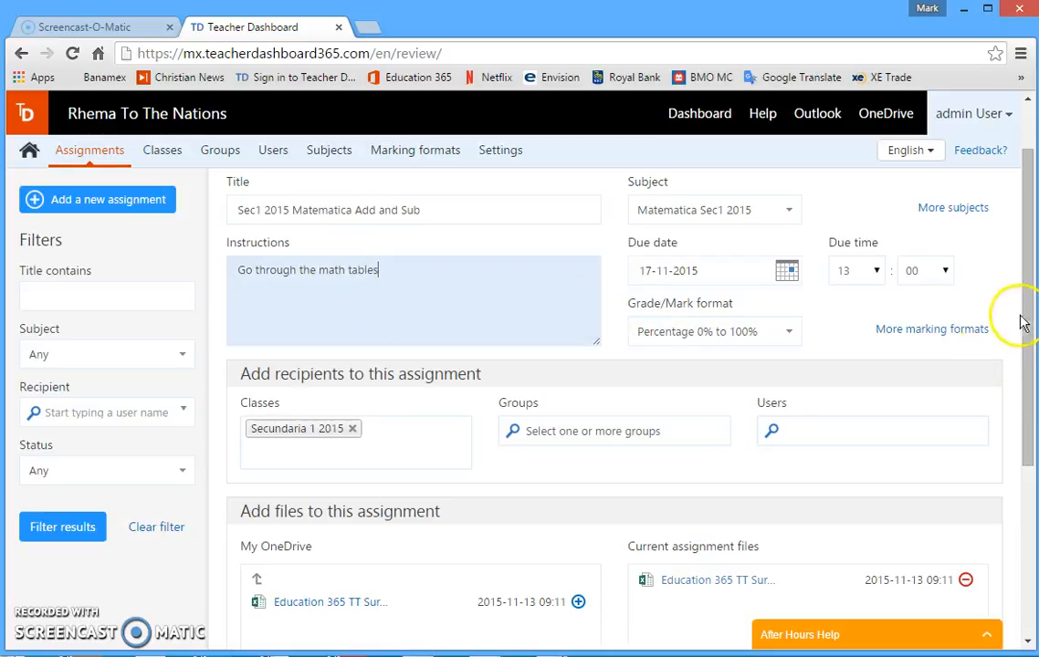
pyautogui.moveTo(1030, 301); pyautogui.dragTo(1032, 502)
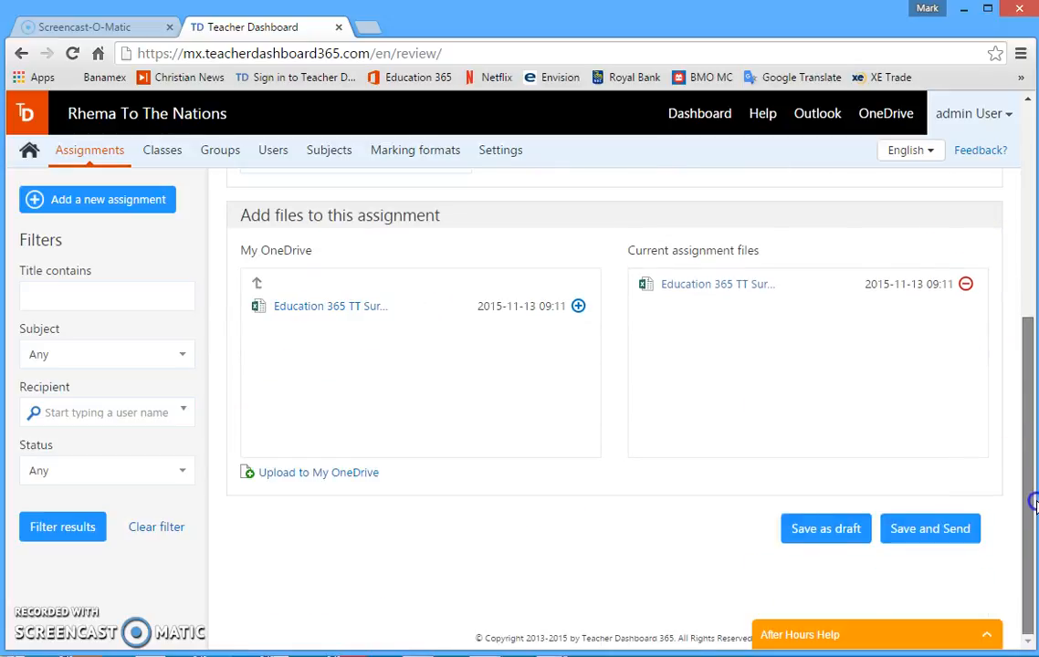
pyautogui.click(948, 535)
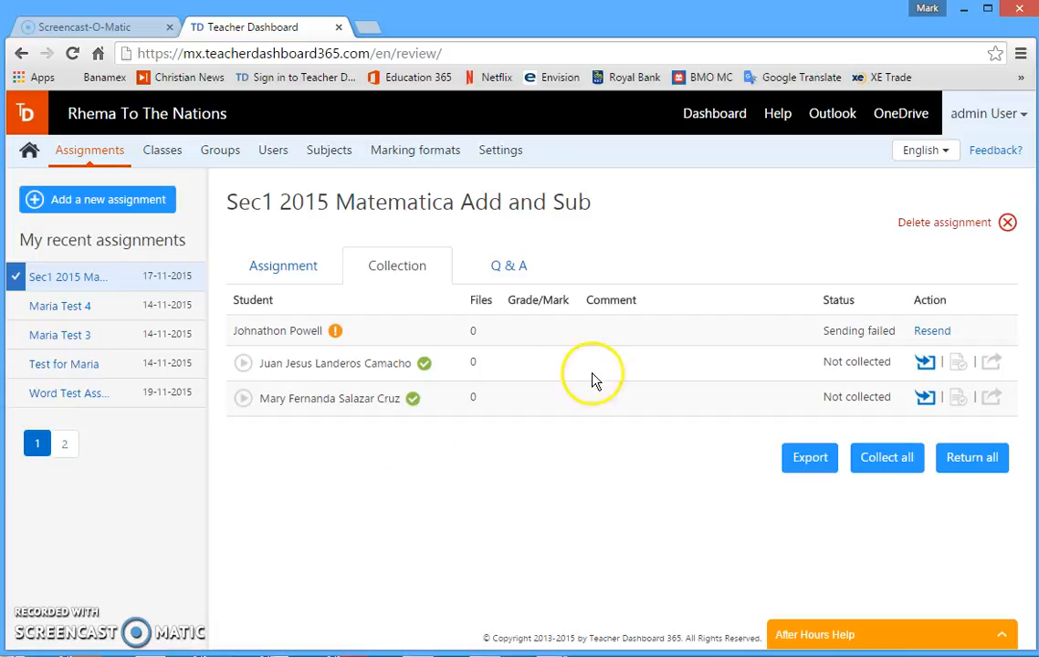
# Collect the Sec1 2015 Matematica Add and Sub assignment from all students
pyautogui.moveTo(336, 338)
pyautogui.click(886, 471)
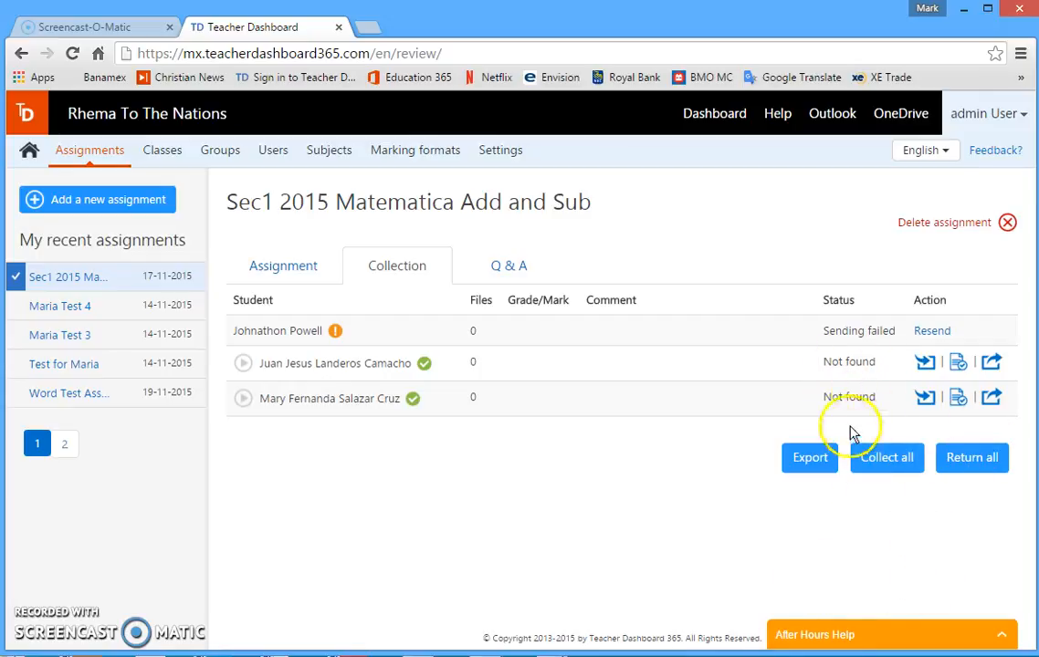
pyautogui.click(927, 399)
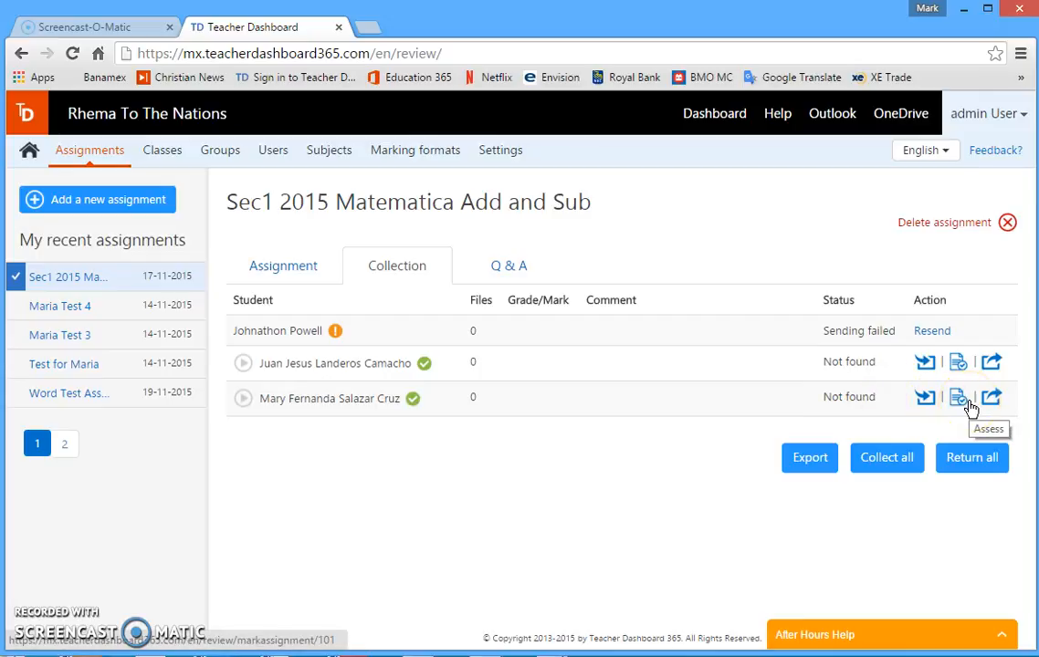
# Assess the student in the second row with grade 100 and the comment "Good work", and save the assessment as complete
pyautogui.click(968, 406)
pyautogui.click(965, 405)
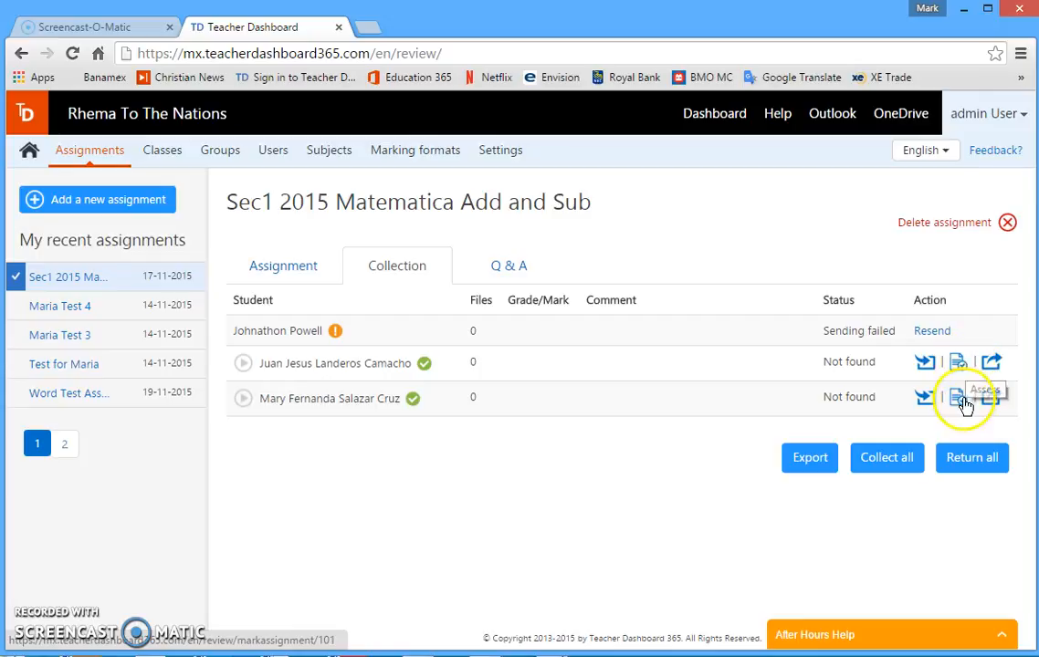
pyautogui.click(958, 361)
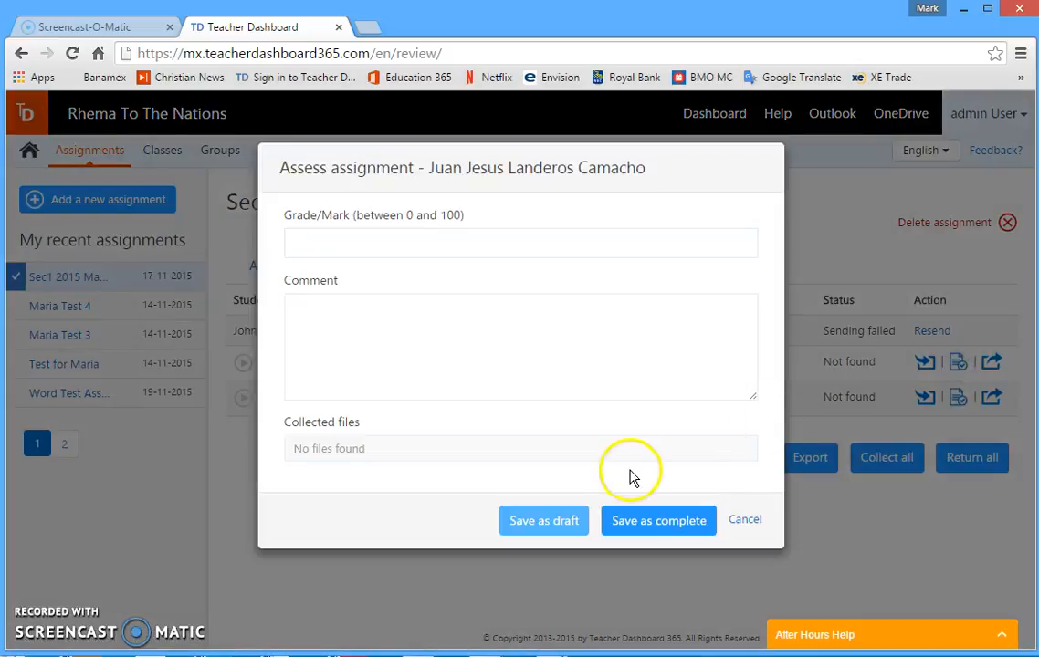
pyautogui.click(369, 244)
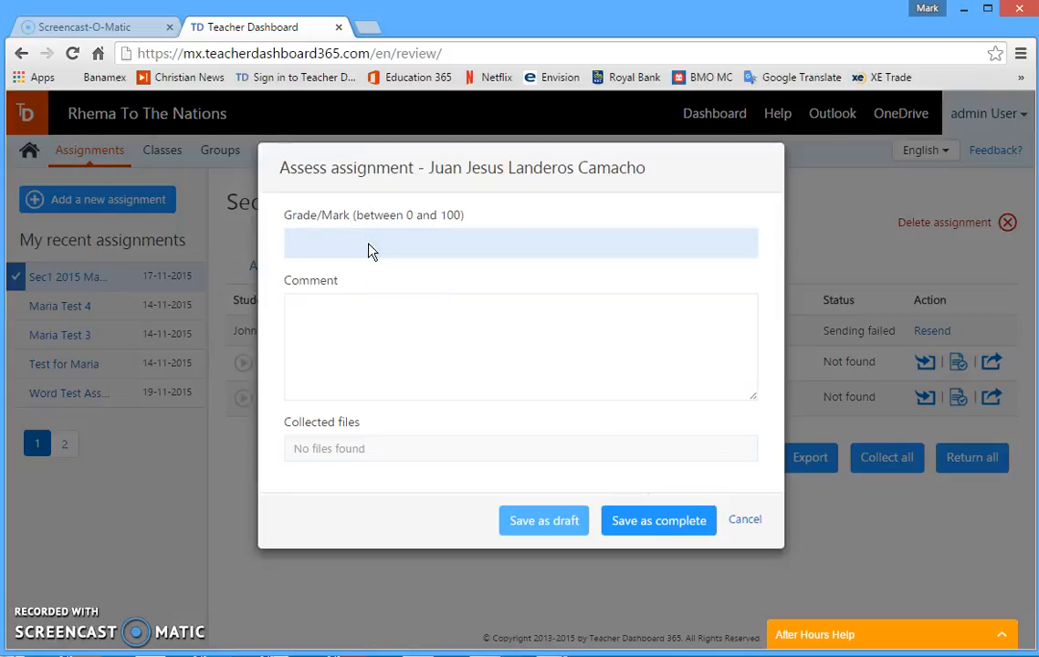
pyautogui.write('100')
pyautogui.click(339, 344)
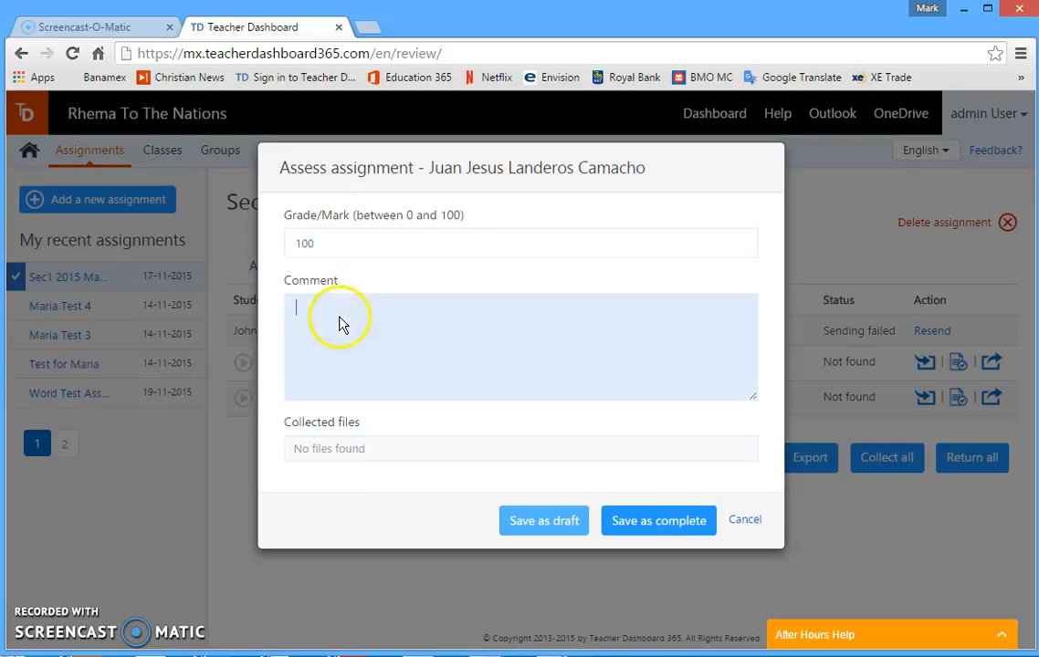
pyautogui.write('Good work')
pyautogui.click(667, 526)
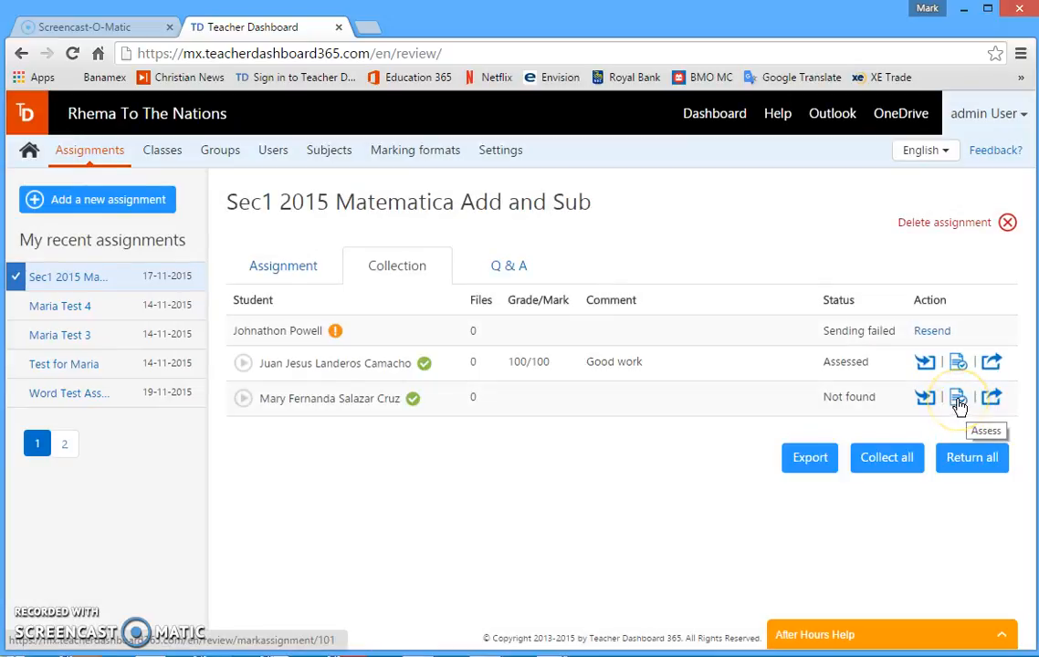
# Assess the student in the third row with grade 78 and the comment "work harder next time", and save the assessment as complete
pyautogui.click(958, 400)
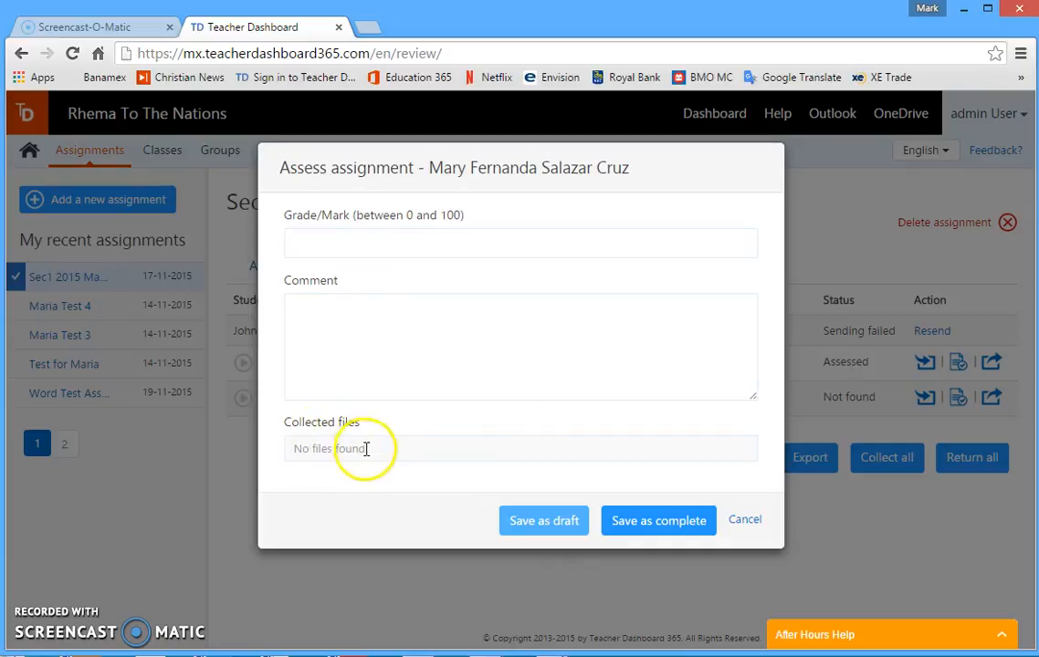
pyautogui.click(340, 244)
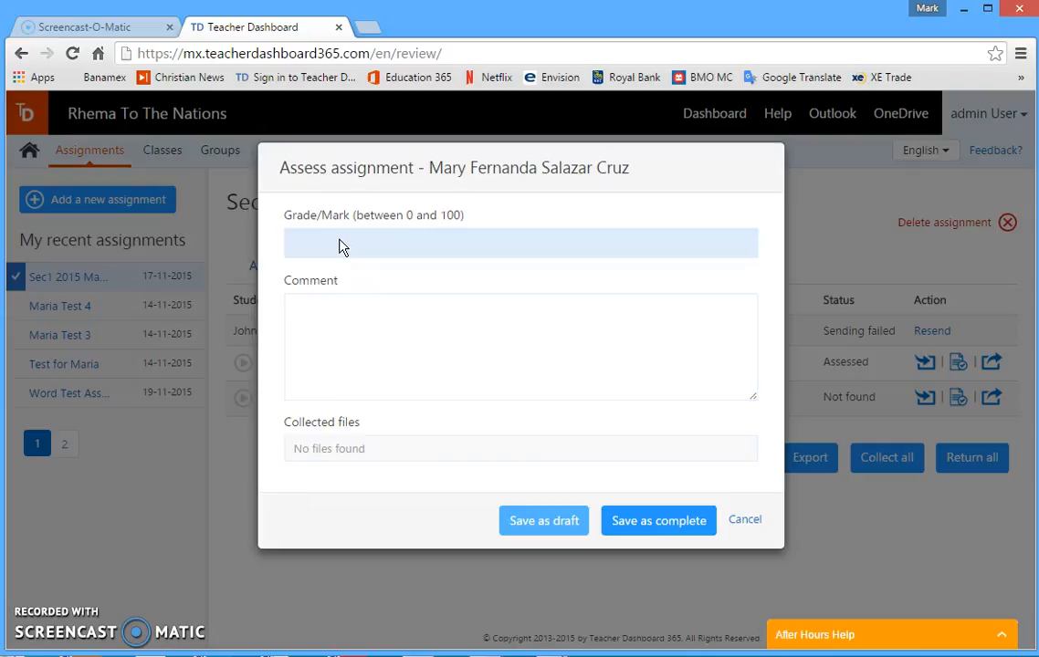
pyautogui.write('78')
pyautogui.click(344, 334)
pyautogui.write('work harder next time')
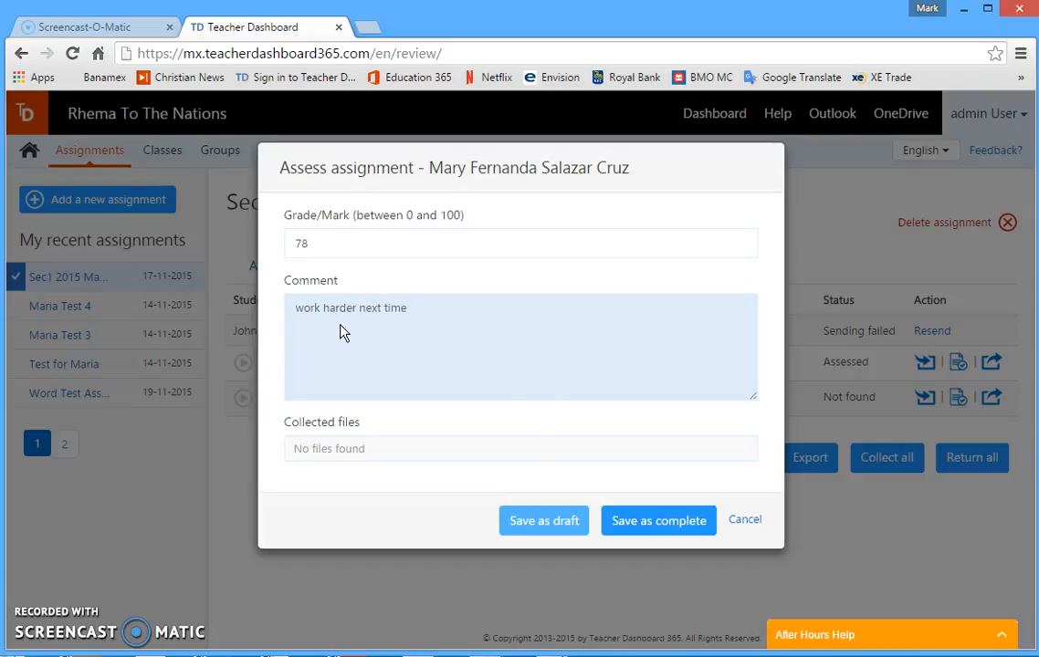
pyautogui.click(639, 517)
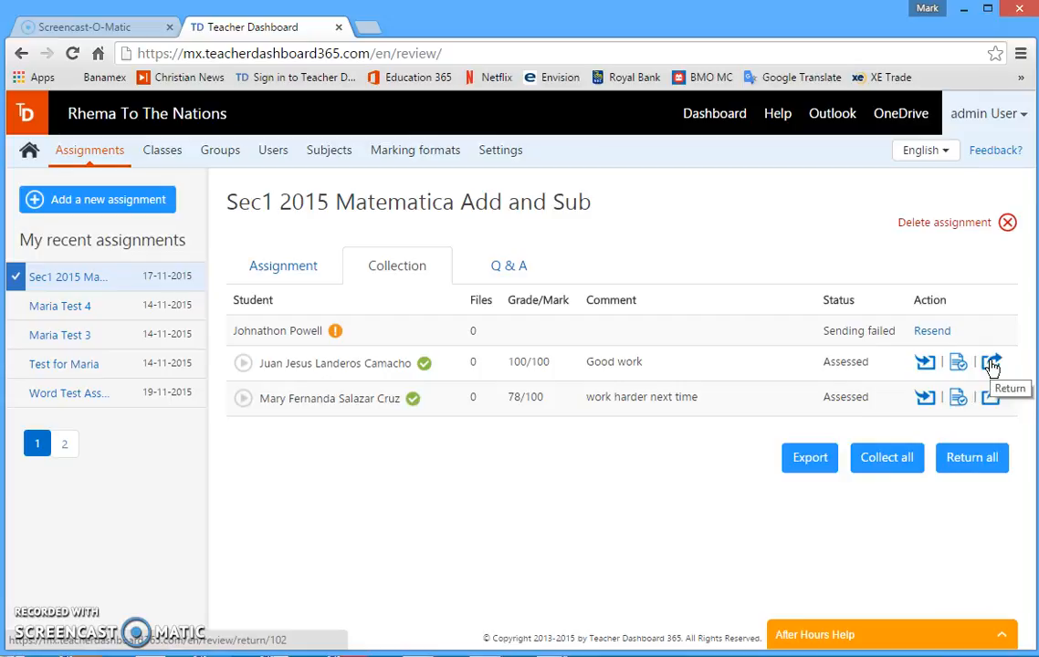
# Return the assignment to the second-row student with both the grade and the comments included
pyautogui.click(975, 465)
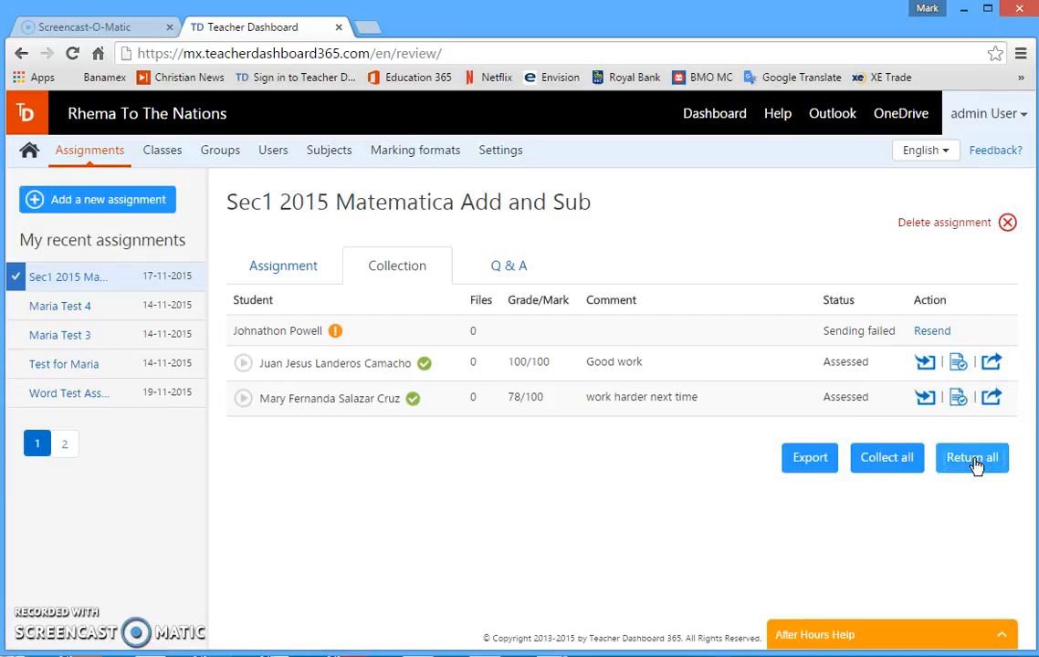
pyautogui.click(994, 365)
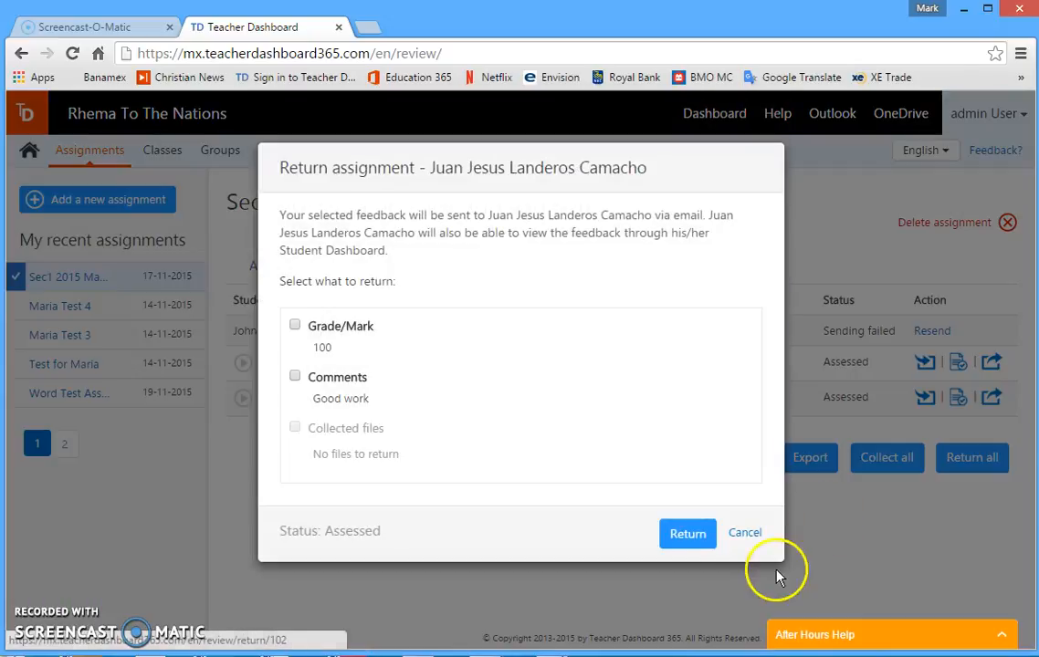
pyautogui.click(294, 326)
pyautogui.click(294, 376)
pyautogui.click(692, 535)
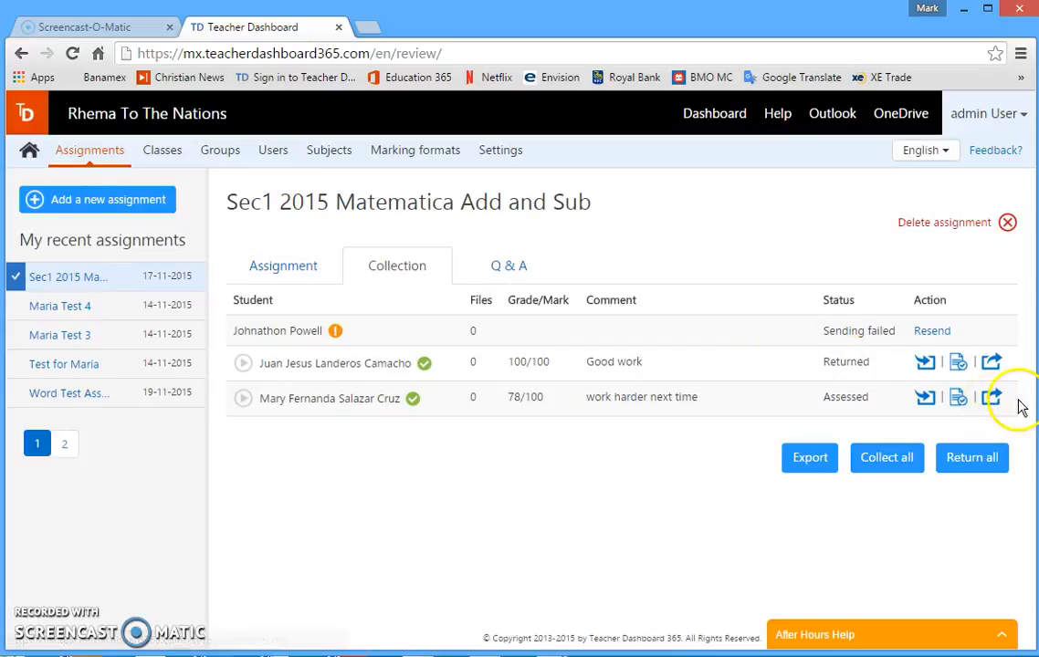
# Return the assignment to the third-row student with both the grade and the comments included
pyautogui.click(993, 399)
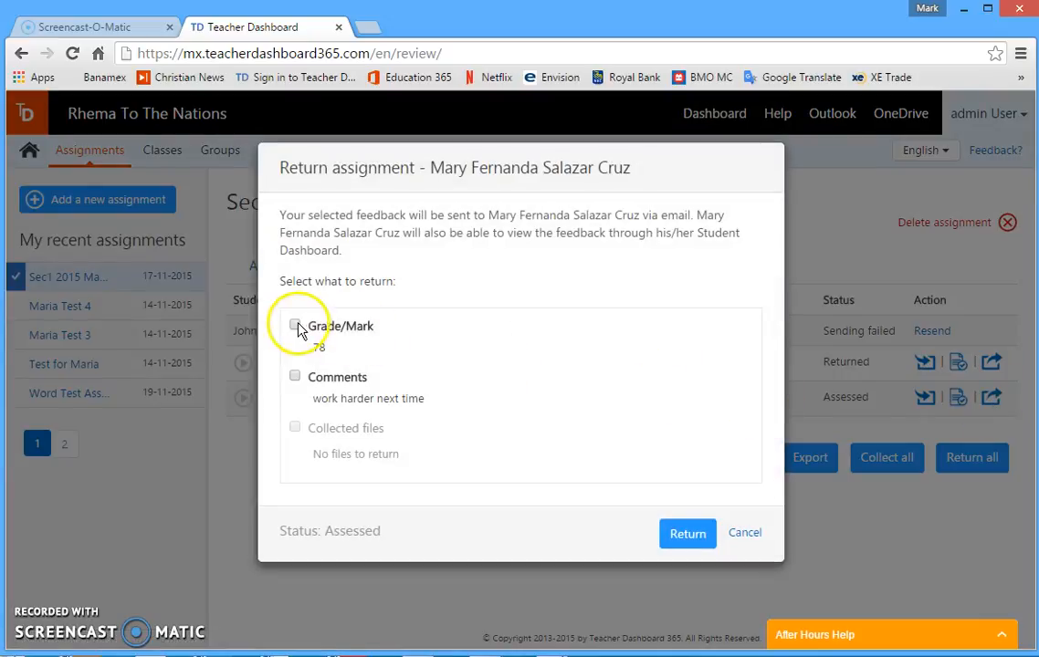
pyautogui.click(295, 326)
pyautogui.click(295, 376)
pyautogui.click(685, 534)
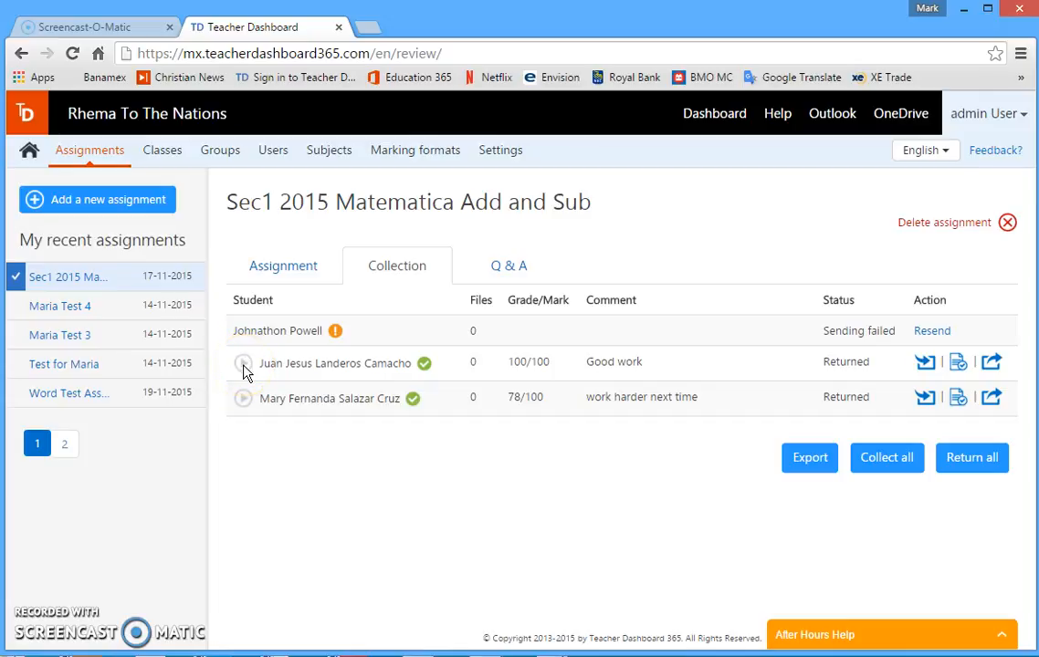
# Export the assignment's grades and open the exported CSV file in Excel
pyautogui.click(534, 498)
pyautogui.click(721, 534)
pyautogui.click(811, 464)
pyautogui.click(809, 464)
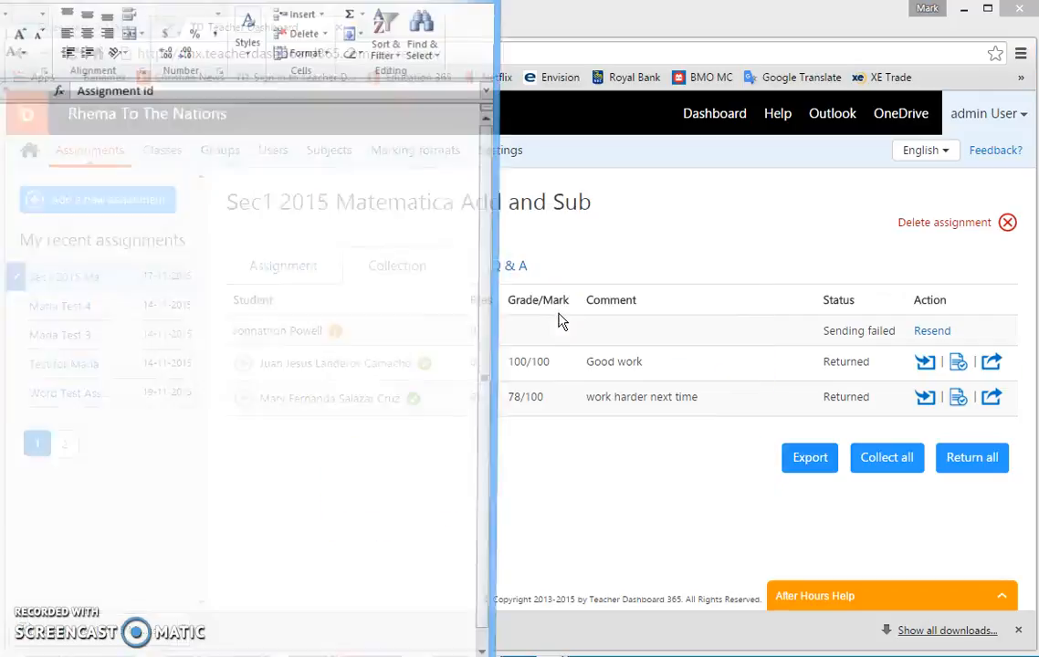
# Examine the students' comments and marks in the exported Excel grade sheet, then close it
pyautogui.moveTo(64, 0); pyautogui.dragTo(387, 100)
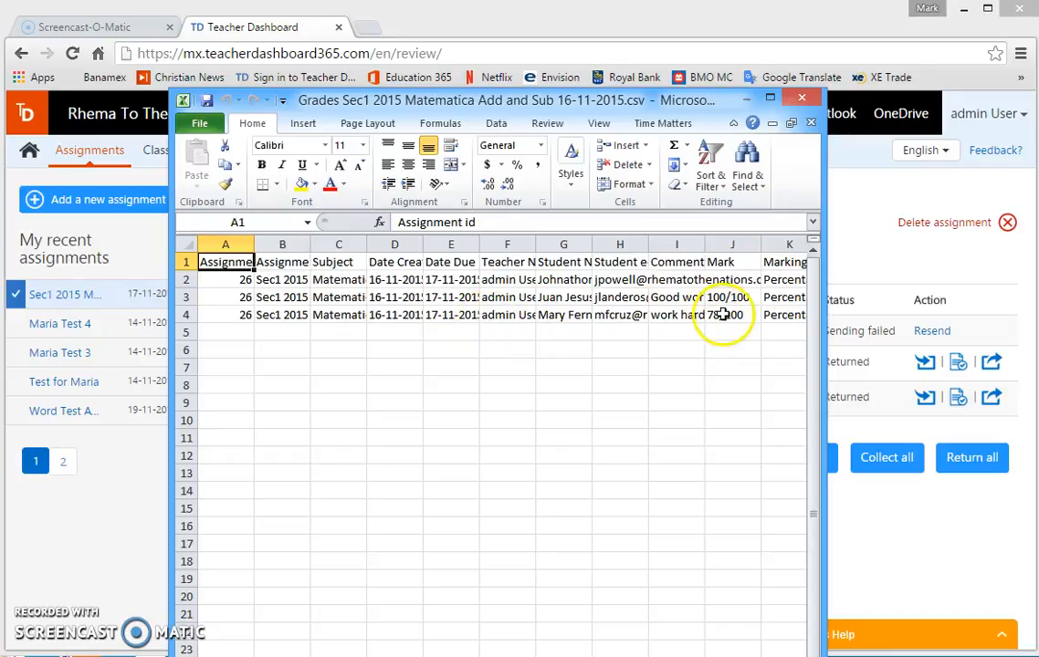
pyautogui.click(800, 101)
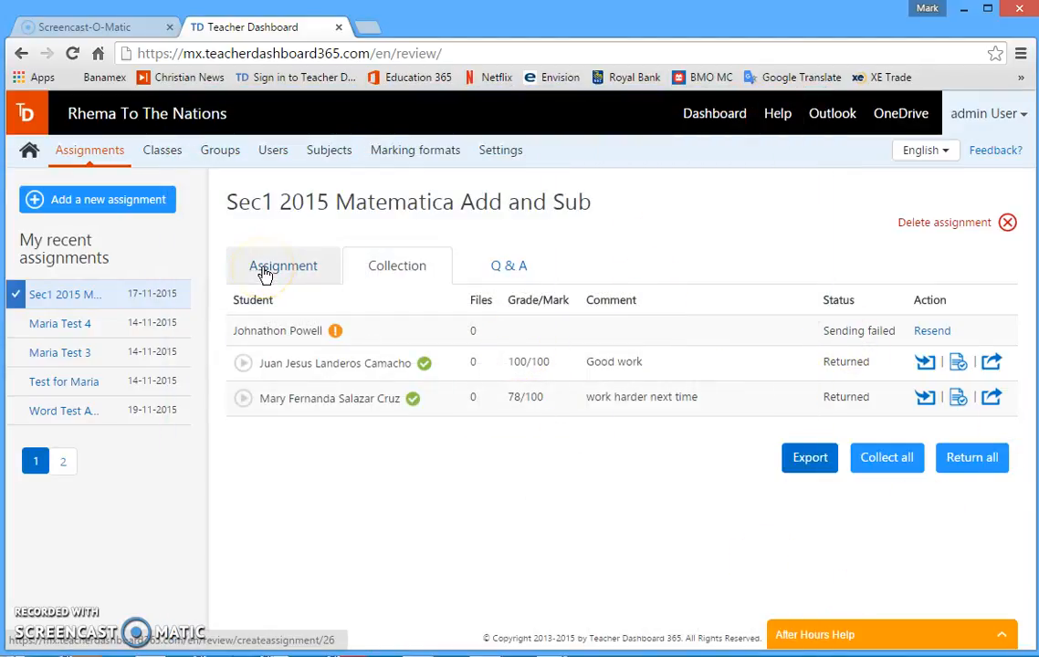
pyautogui.moveTo(422, 364)
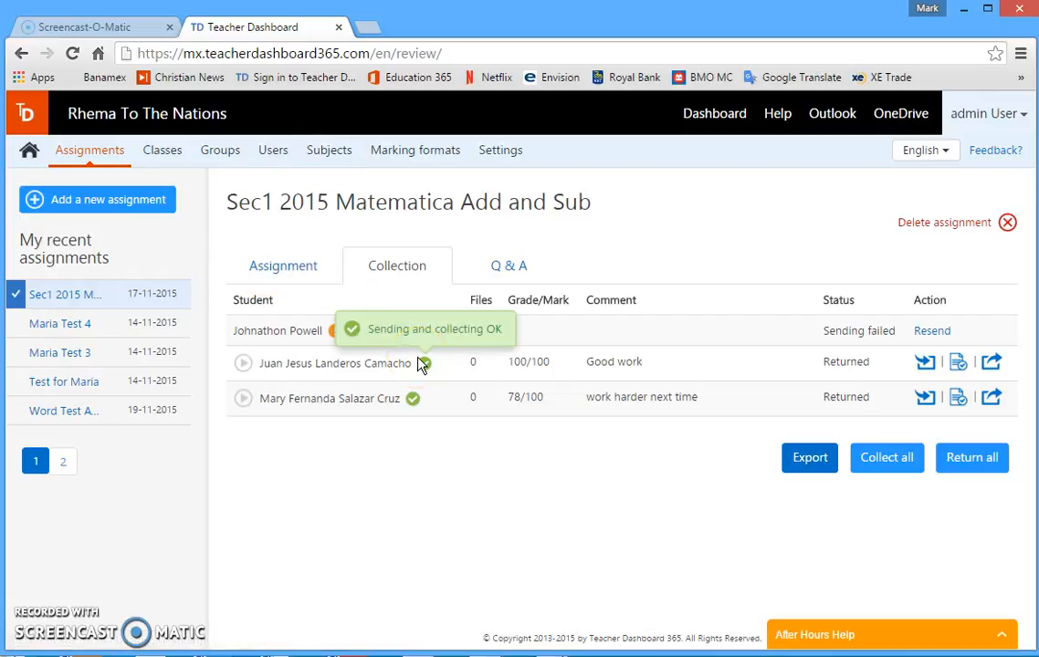